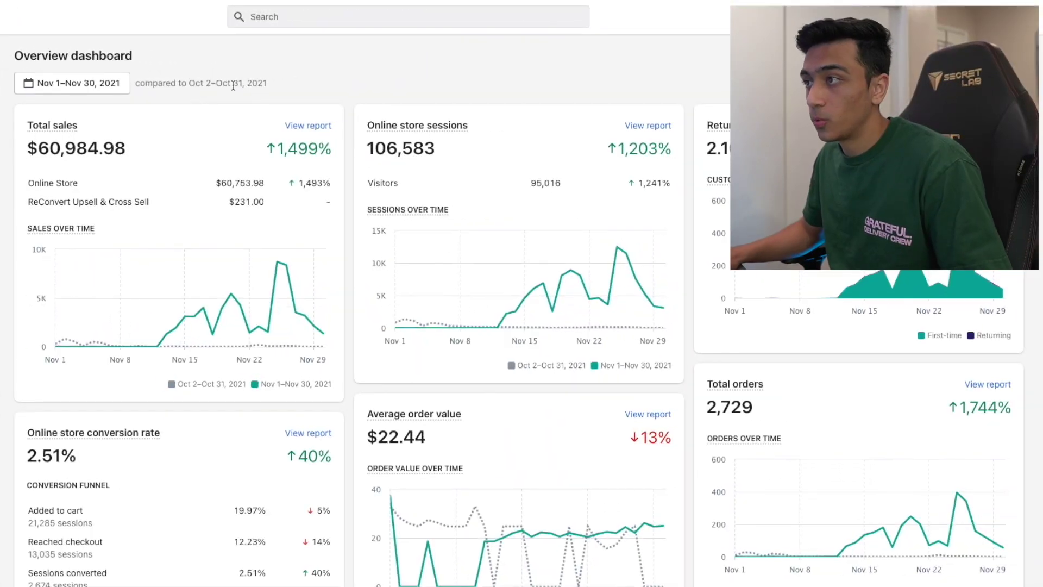
Set the Shopify dashboard date range to last month, December 1–31, 2021
{"action": "left_click", "coordinate": [122, 83]}
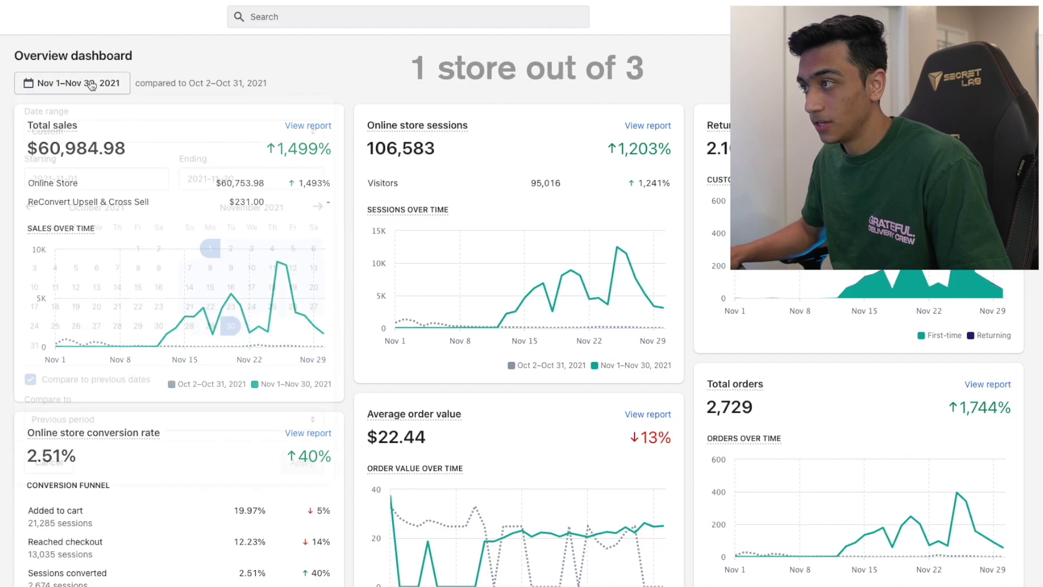
{"action": "left_click", "coordinate": [318, 208]}
{"action": "left_click", "coordinate": [252, 251]}
{"action": "left_click", "coordinate": [293, 328]}
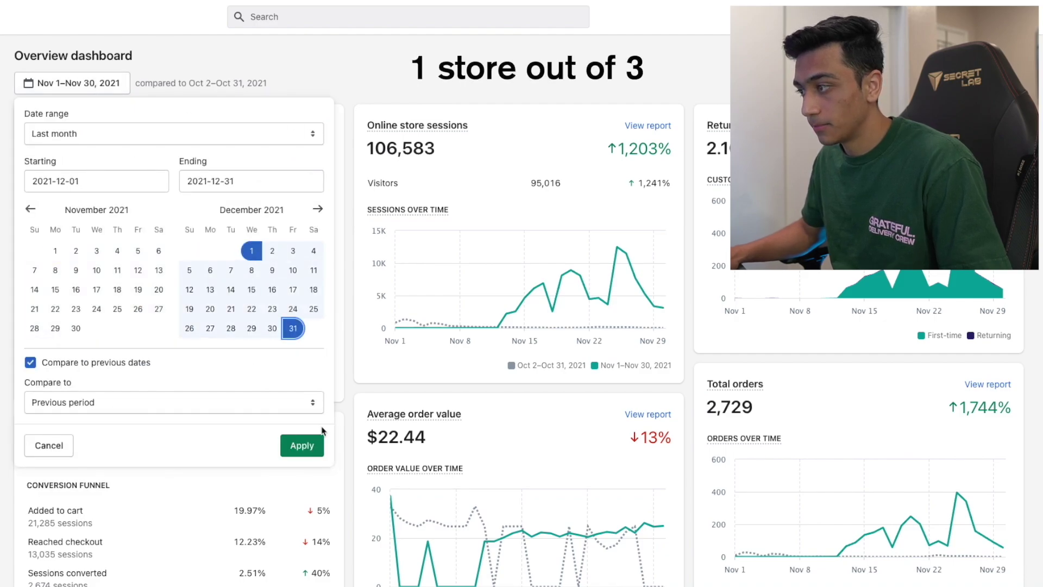
{"action": "left_click", "coordinate": [304, 445]}
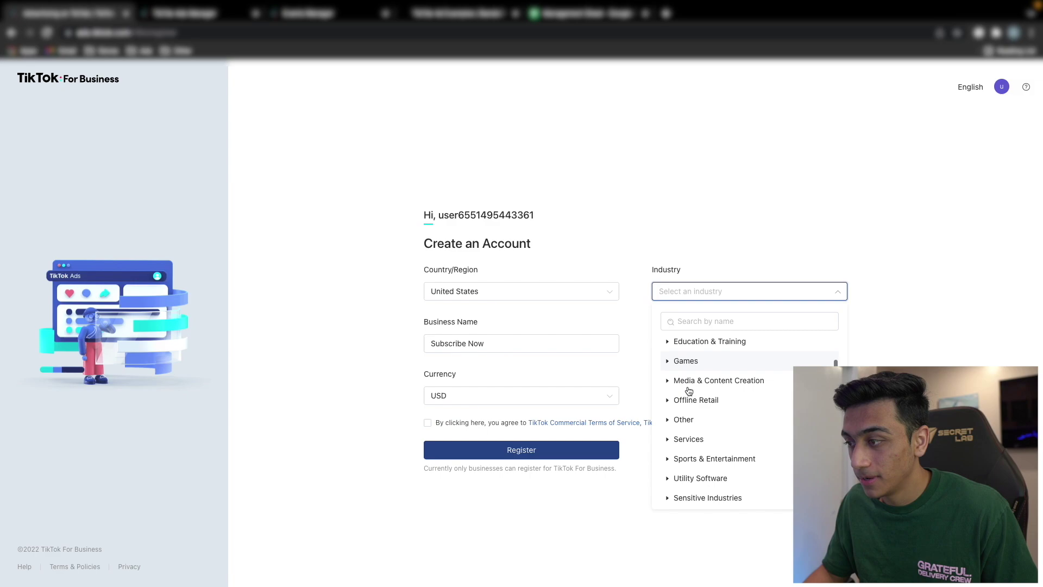
Set the business account's industry to Other and time zone to Los_Angeles
{"action": "scroll", "coordinate": [722, 381], "scroll_direction": "up", "scroll_amount": 2}
{"action": "left_click", "coordinate": [698, 347]}
{"action": "scroll", "coordinate": [749, 478], "scroll_direction": "down", "scroll_amount": 6}
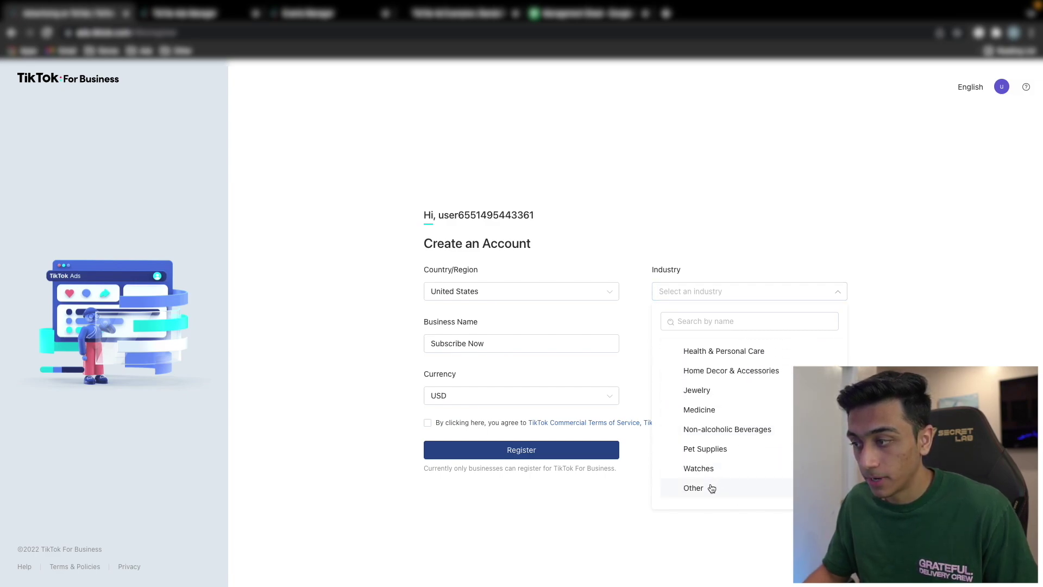
{"action": "left_click", "coordinate": [709, 492]}
{"action": "left_click", "coordinate": [678, 352]}
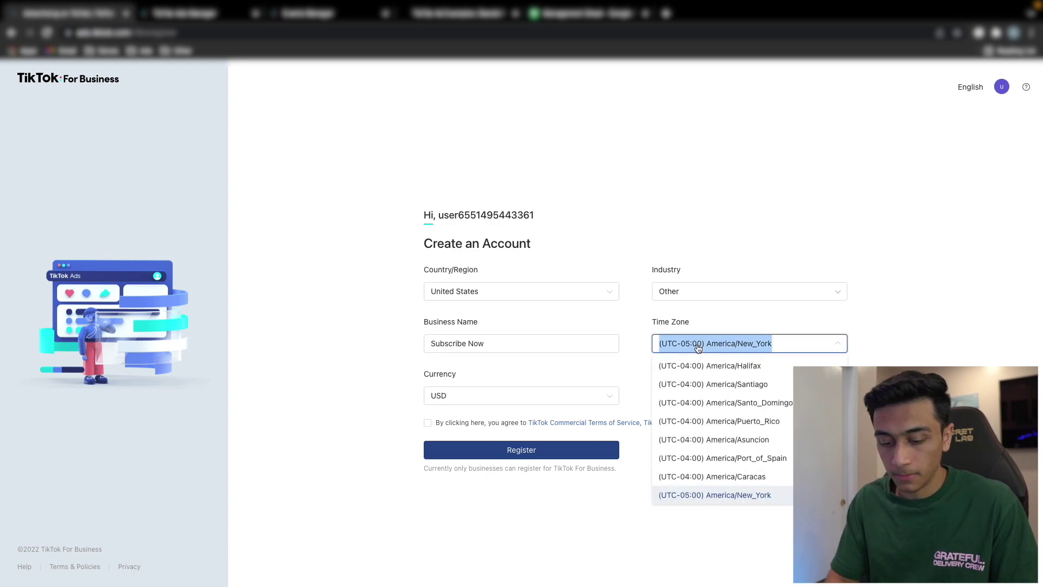
{"action": "type", "text": "Los_Angeles"}
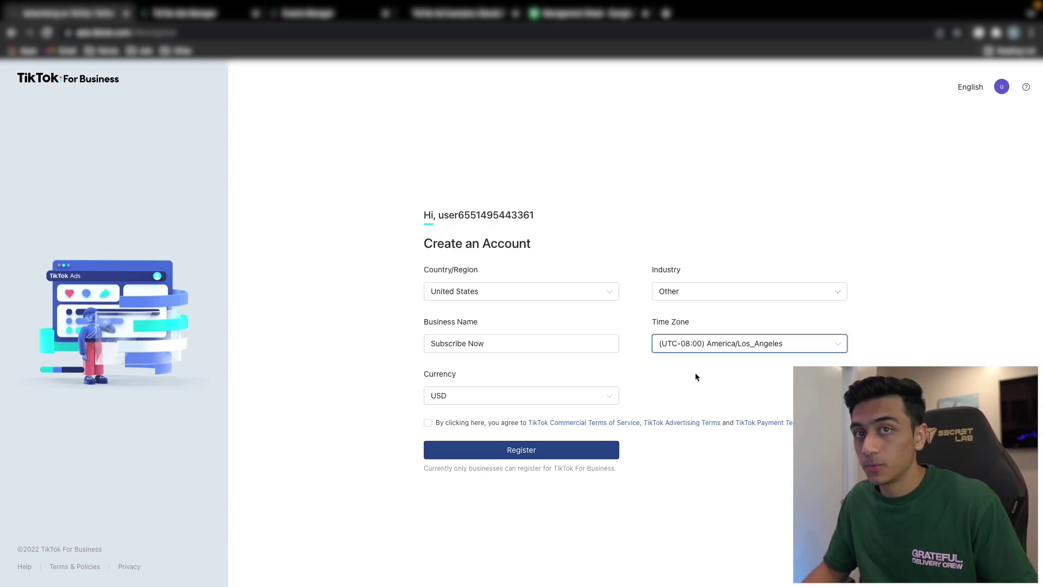
Accept the TikTok terms, register the account, and proceed to campaign creation
{"action": "left_click", "coordinate": [422, 429]}
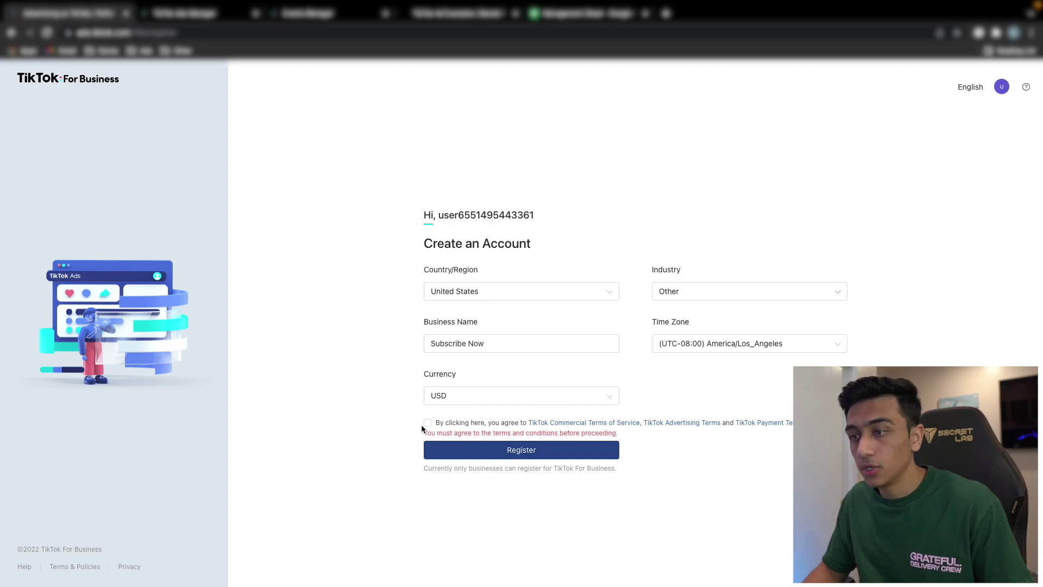
{"action": "left_click", "coordinate": [500, 456]}
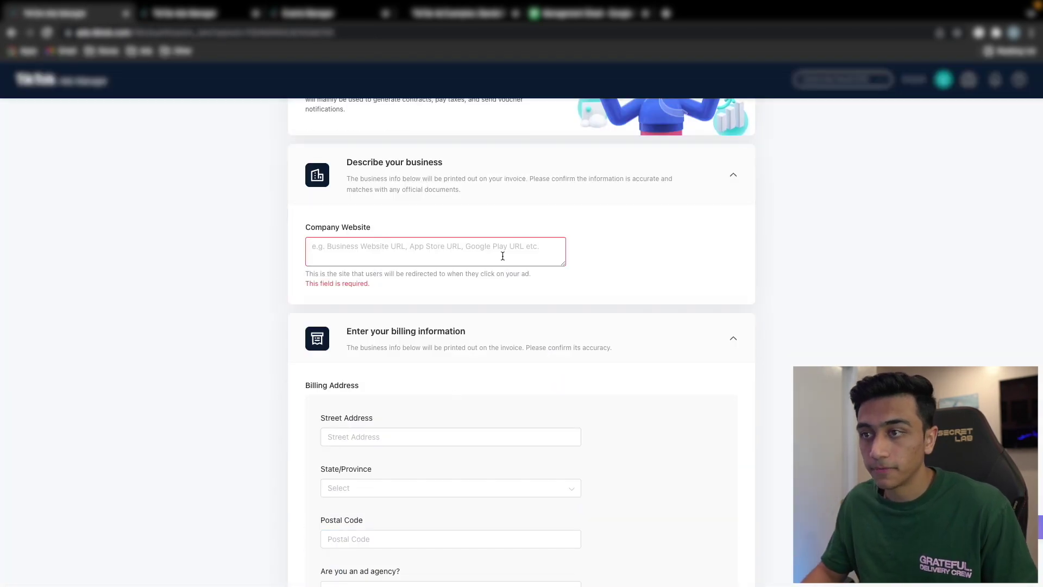
{"action": "scroll", "coordinate": [379, 248], "scroll_direction": "down", "scroll_amount": 5}
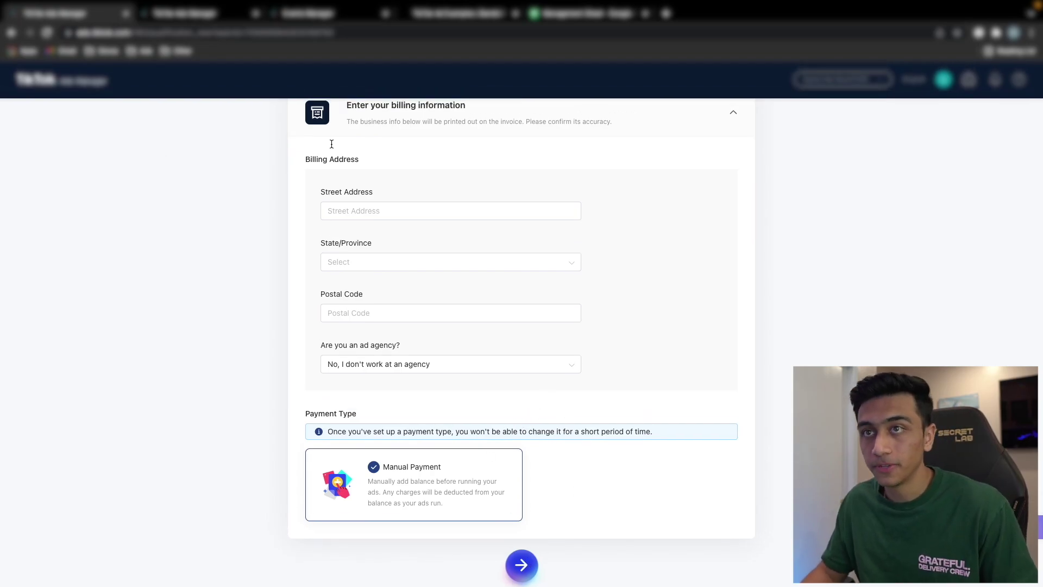
{"action": "left_click", "coordinate": [192, 16]}
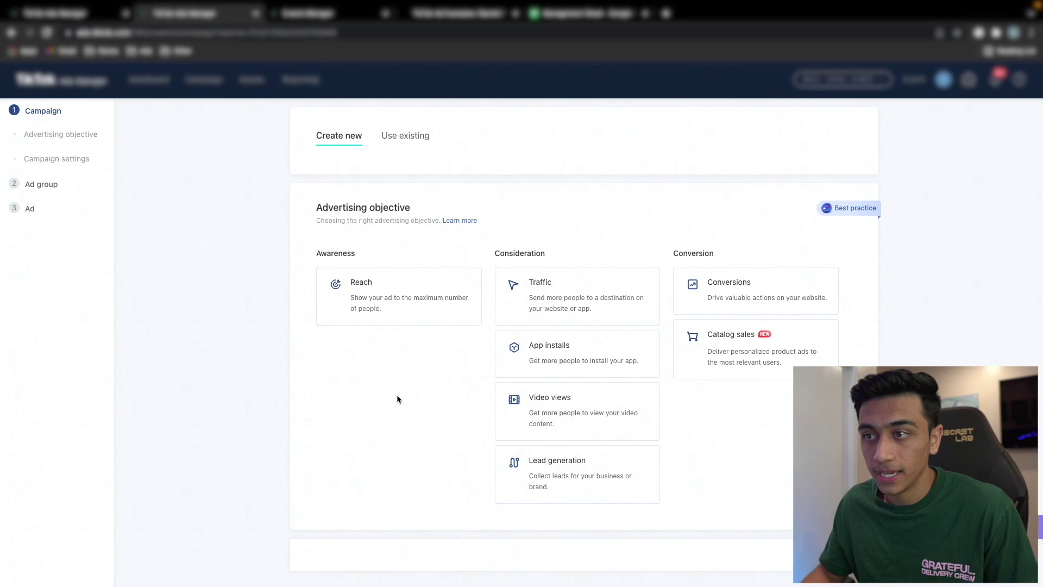
Choose the Conversions objective and clear the default campaign name
{"action": "left_click", "coordinate": [804, 285]}
{"action": "scroll", "coordinate": [772, 288], "scroll_direction": "down", "scroll_amount": 3}
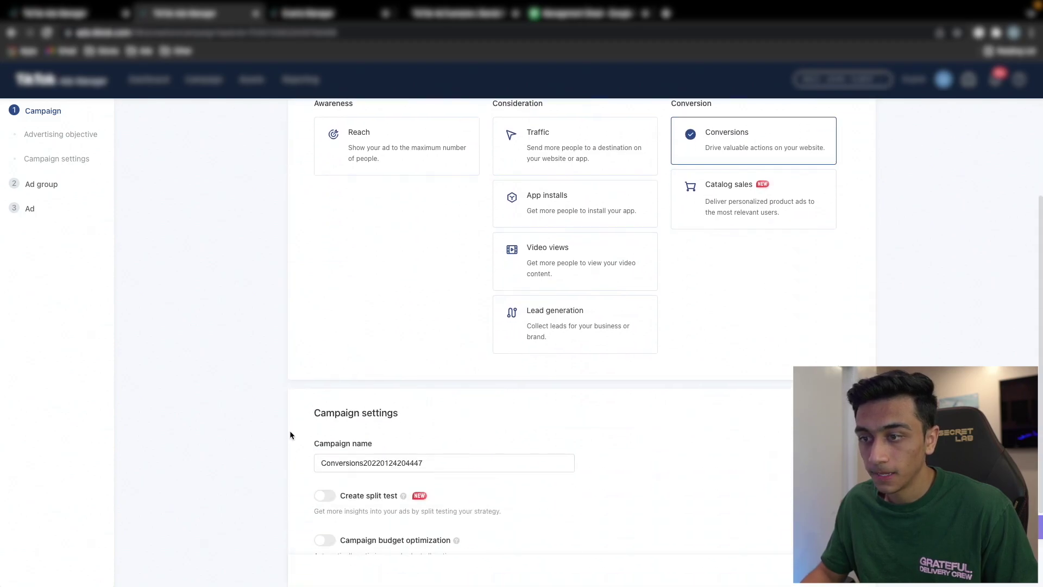
{"action": "scroll", "coordinate": [536, 282], "scroll_direction": "down", "scroll_amount": 2}
{"action": "triple_click", "coordinate": [463, 344]}
{"action": "key", "text": "BackSpace"}
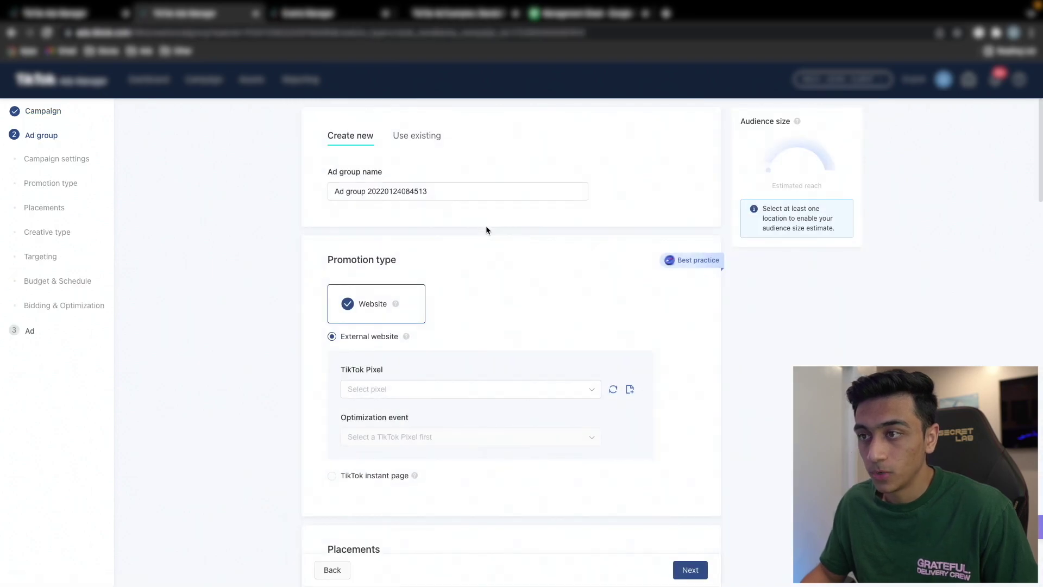
Rename the ad group to Broad and start creating a new TikTok pixel
{"action": "left_click_drag", "start_coordinate": [505, 190], "coordinate": [291, 197]}
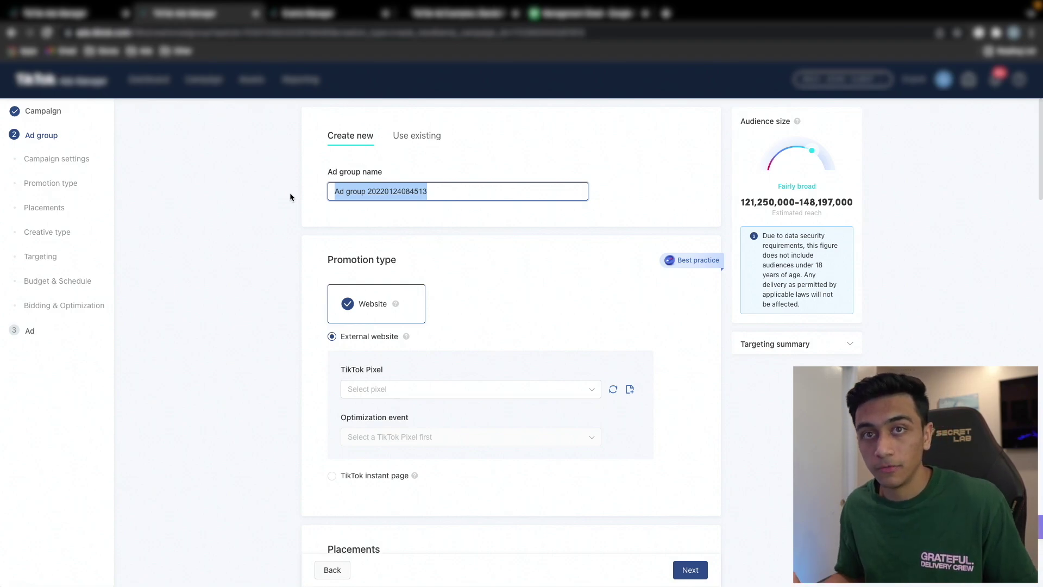
{"action": "key", "text": "BackSpace"}
{"action": "type", "text": "Cat"}
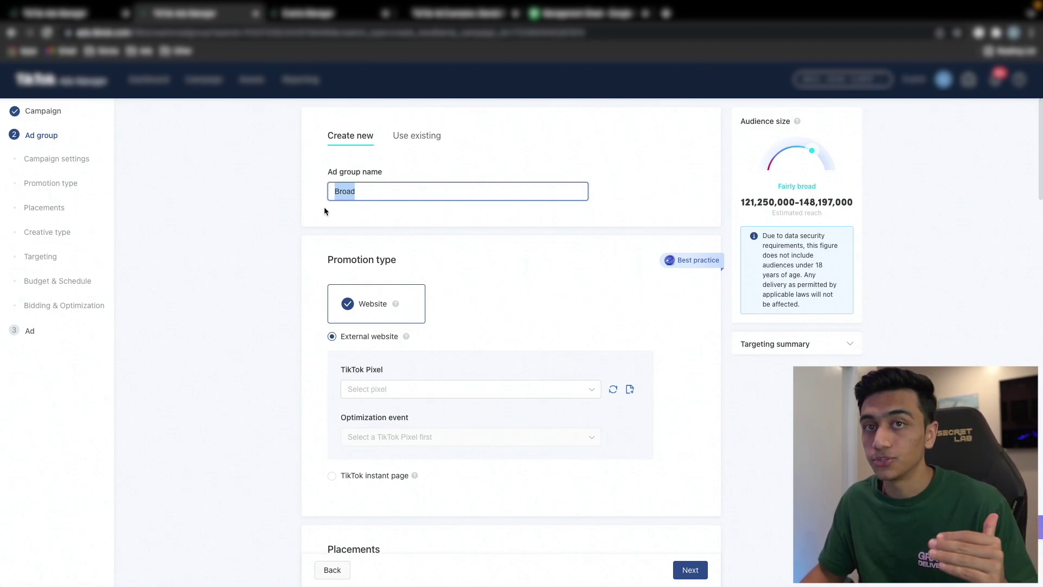
{"action": "scroll", "coordinate": [555, 228], "scroll_direction": "down", "scroll_amount": 2}
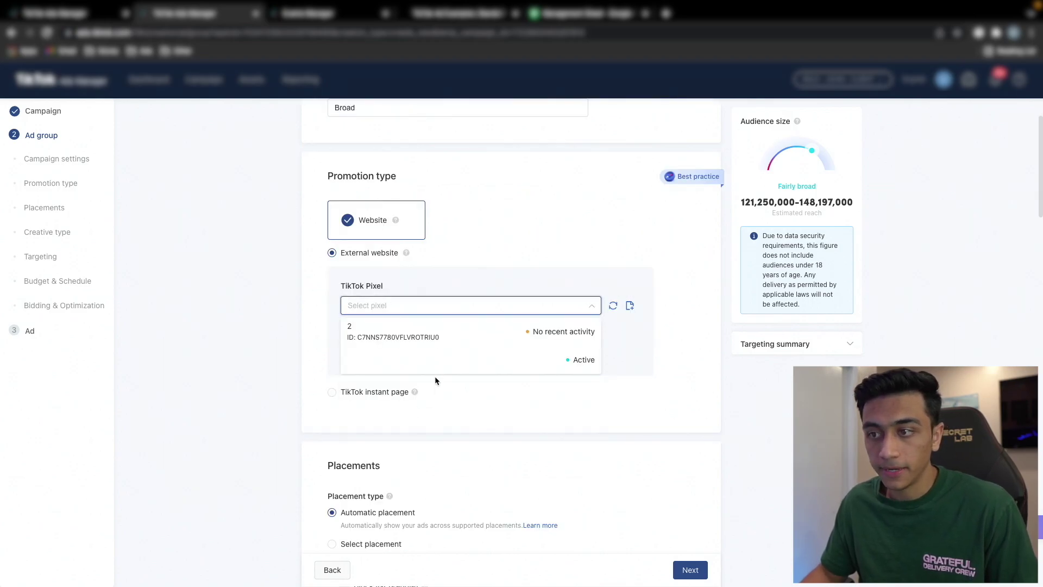
{"action": "left_click", "coordinate": [304, 293]}
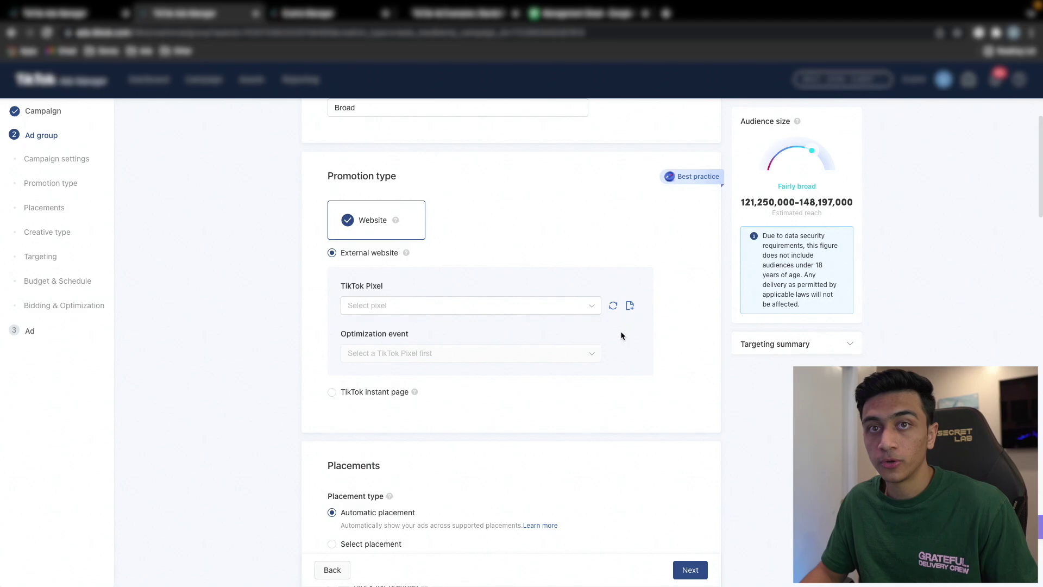
{"action": "left_click", "coordinate": [631, 307]}
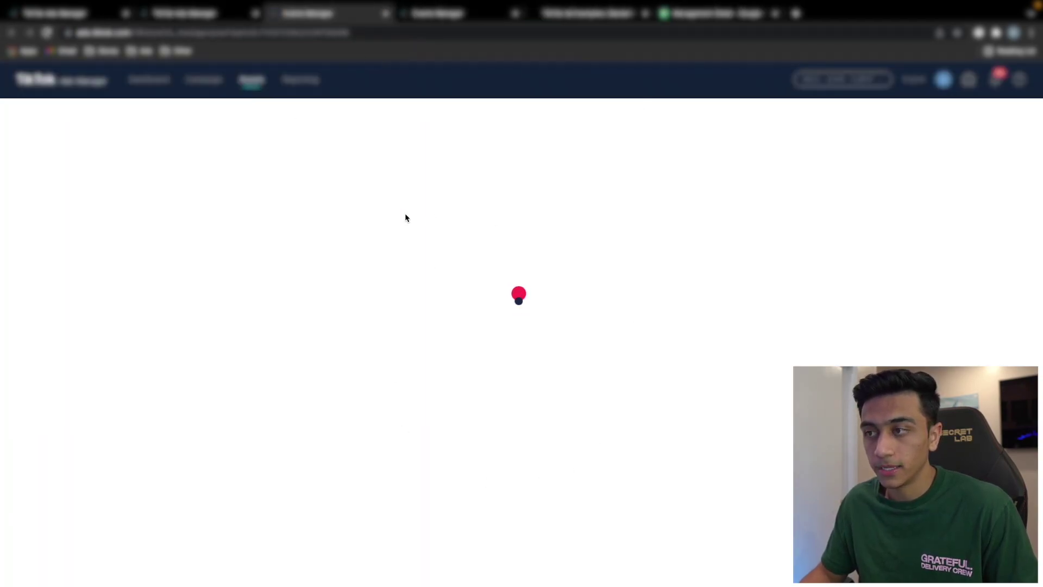
Create TikTok pixel '3' with web events set up automatically via Shopify
{"action": "left_click", "coordinate": [92, 133]}
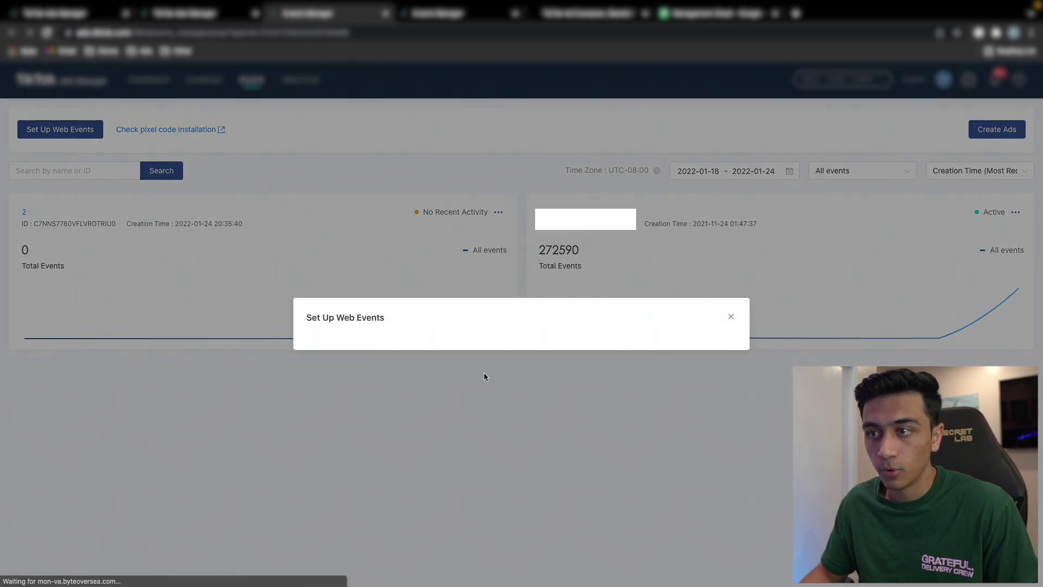
{"action": "left_click", "coordinate": [411, 330]}
{"action": "left_click", "coordinate": [734, 402]}
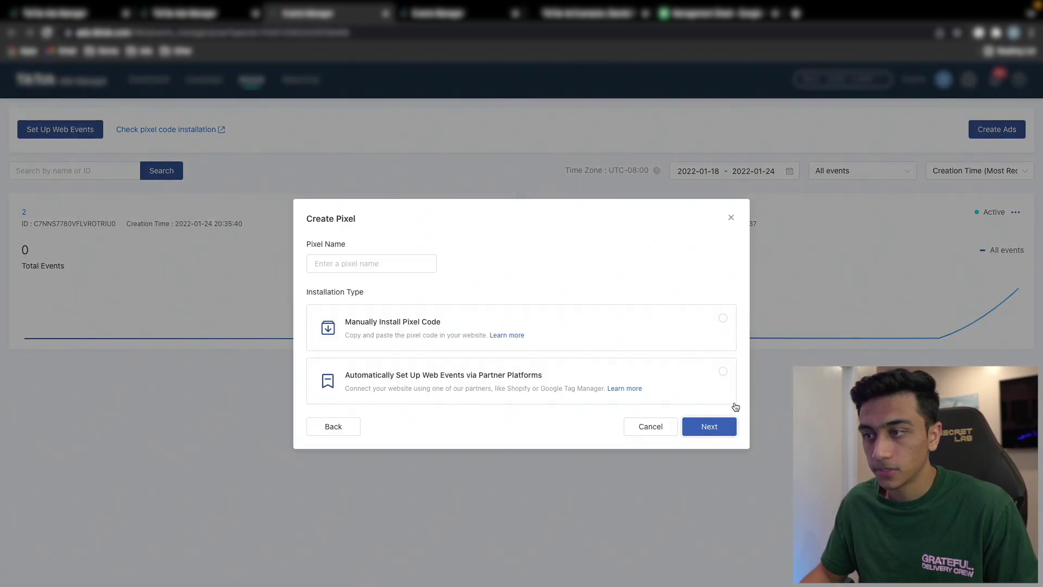
{"action": "left_click", "coordinate": [432, 264]}
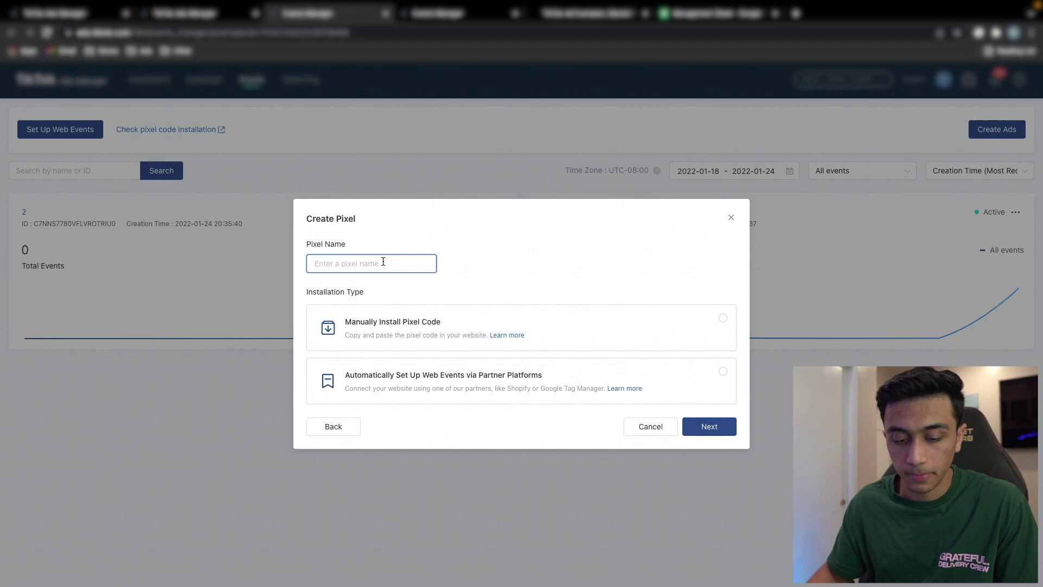
{"action": "type", "text": "3"}
{"action": "left_click", "coordinate": [339, 379]}
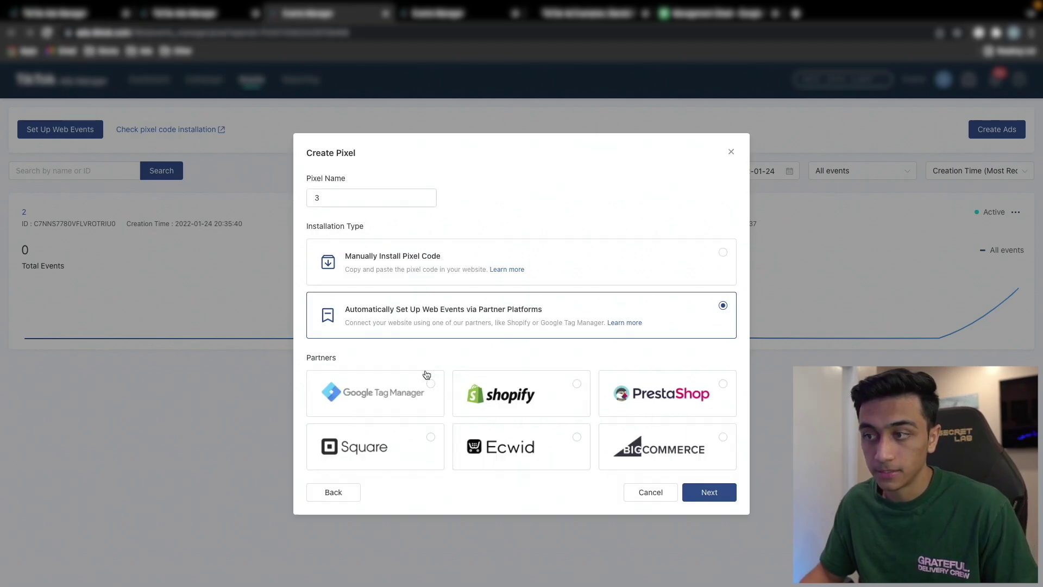
{"action": "left_click", "coordinate": [519, 400]}
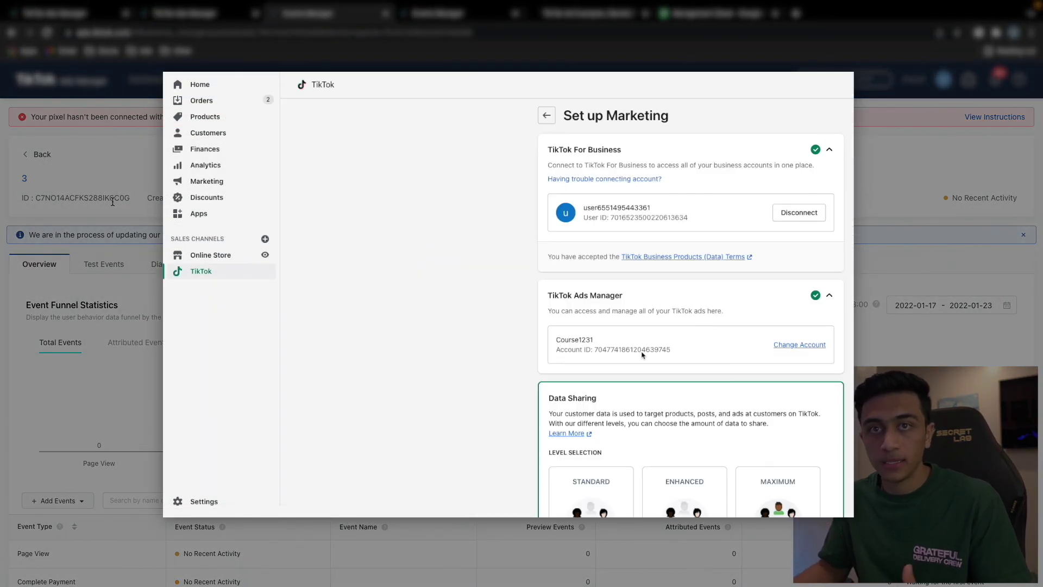
Choose MAXIMUM data sharing in Shopify's TikTok channel and confirm it
{"action": "scroll", "coordinate": [642, 354], "scroll_direction": "down", "scroll_amount": 5}
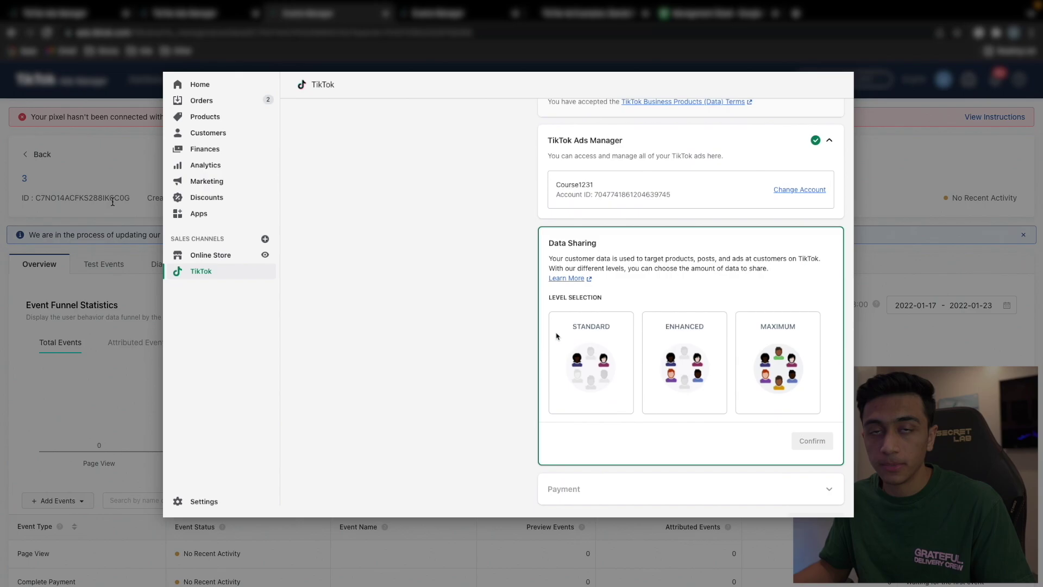
{"action": "left_click", "coordinate": [778, 228]}
{"action": "scroll", "coordinate": [778, 228], "scroll_direction": "down", "scroll_amount": 1}
{"action": "left_click", "coordinate": [812, 442]}
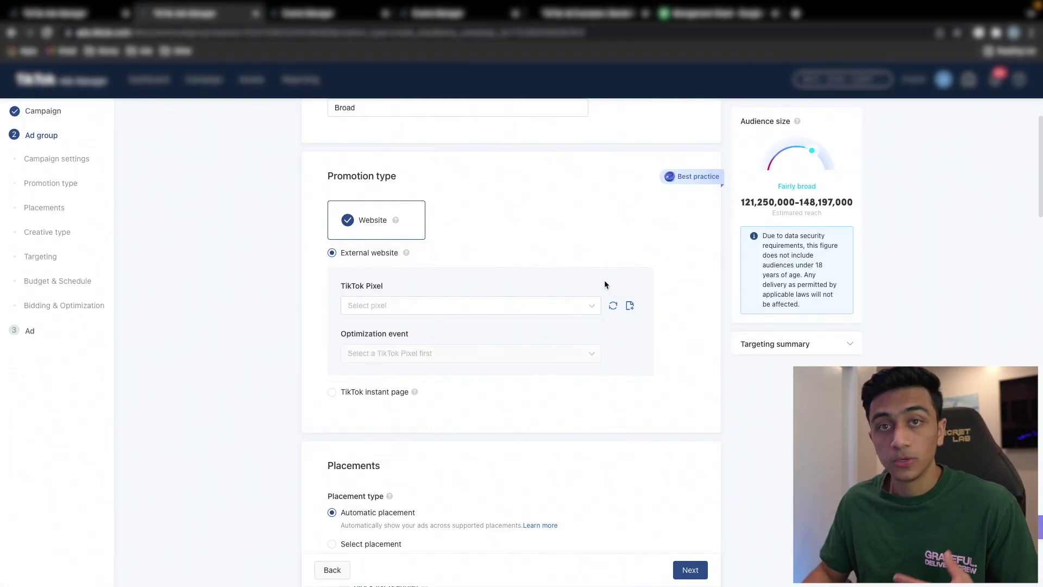
Assign pixel 3 to the ad group and optimize for Complete Payment
{"action": "left_click", "coordinate": [372, 302]}
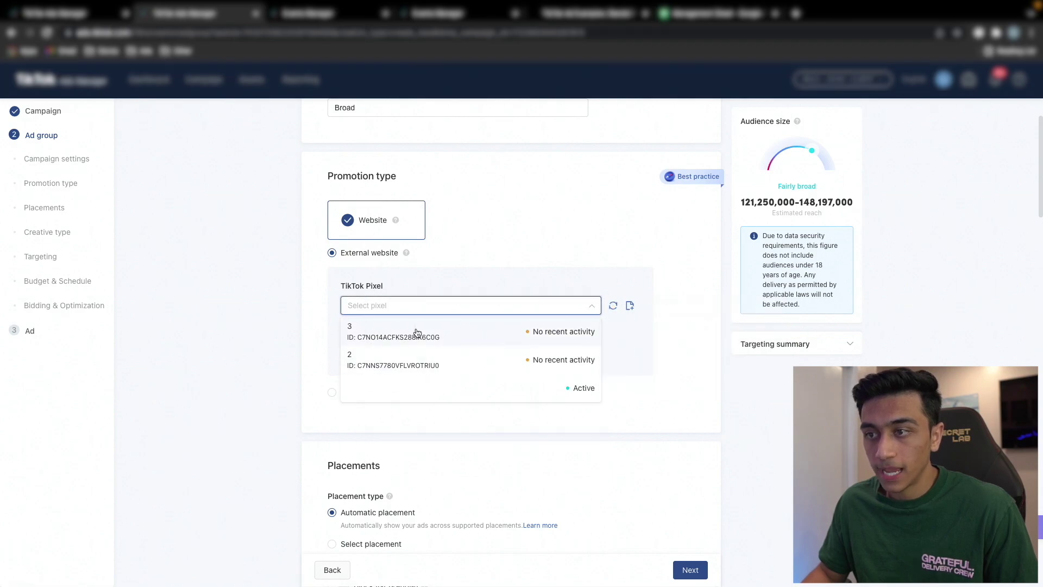
{"action": "left_click", "coordinate": [383, 332]}
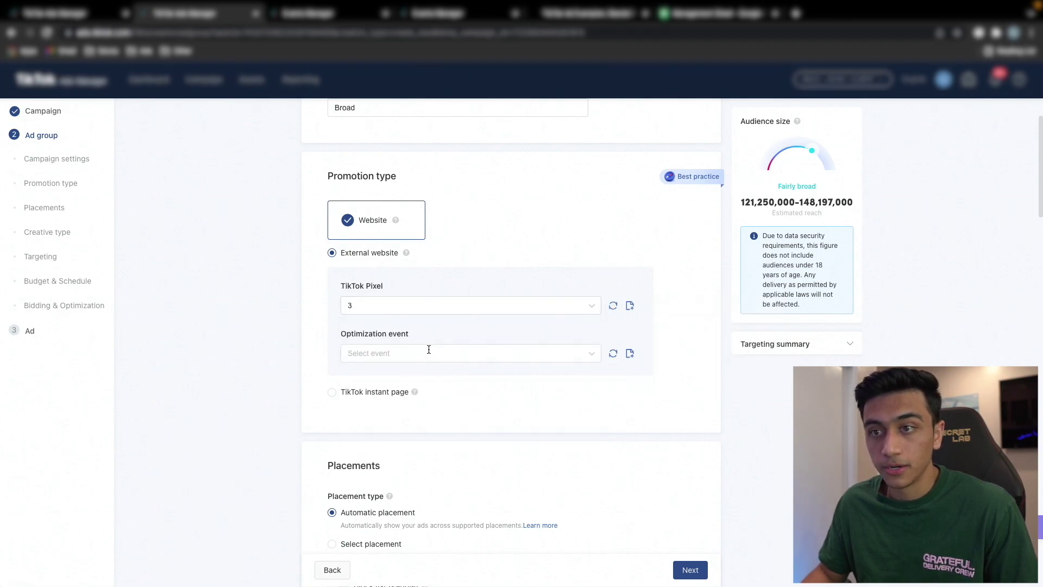
{"action": "left_click", "coordinate": [386, 353]}
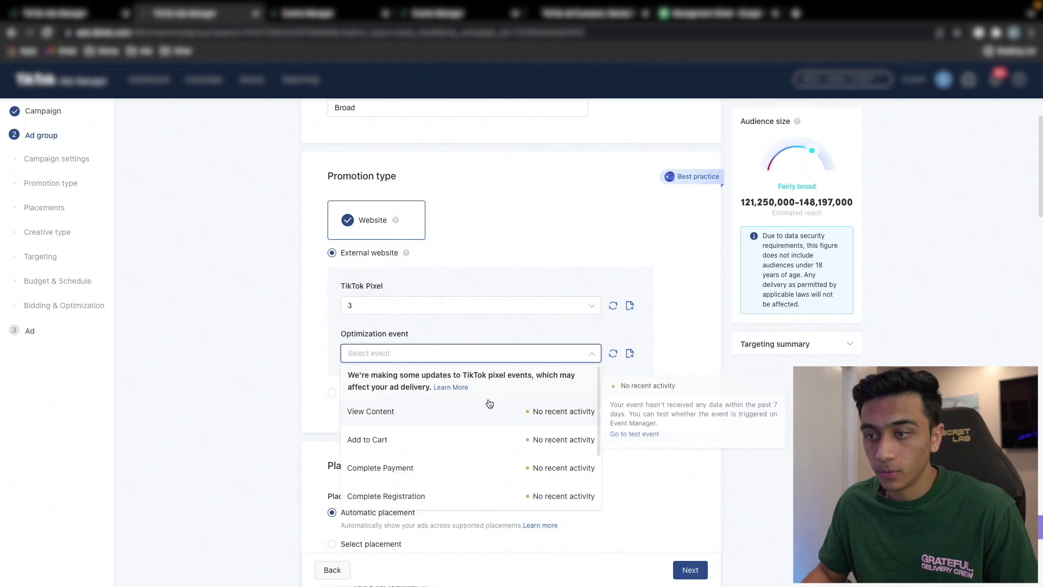
{"action": "left_click", "coordinate": [402, 432]}
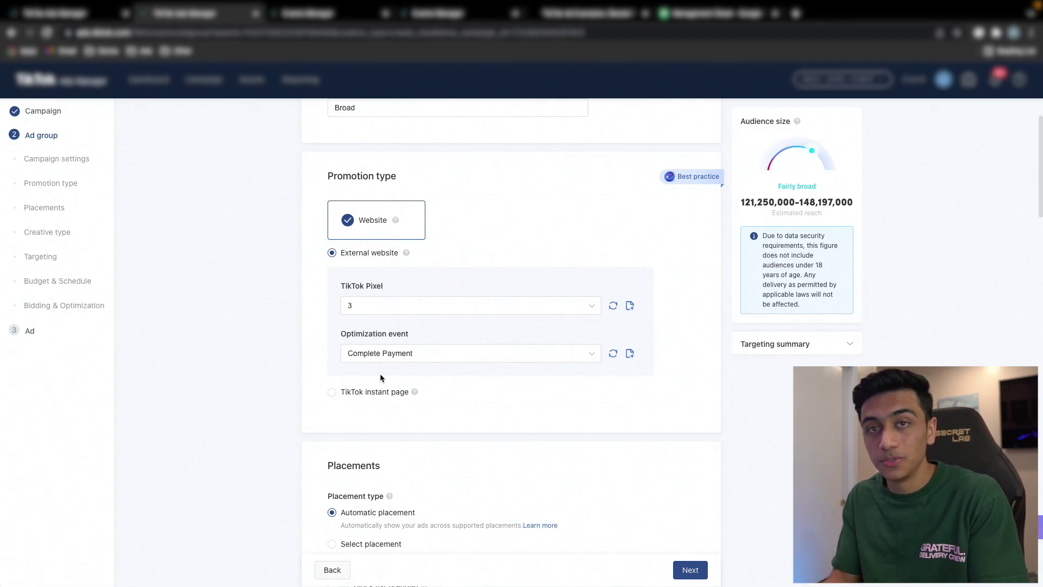
Limit placements to TikTok only, removing News feed app series and Pangle
{"action": "scroll", "coordinate": [380, 375], "scroll_direction": "down", "scroll_amount": 5}
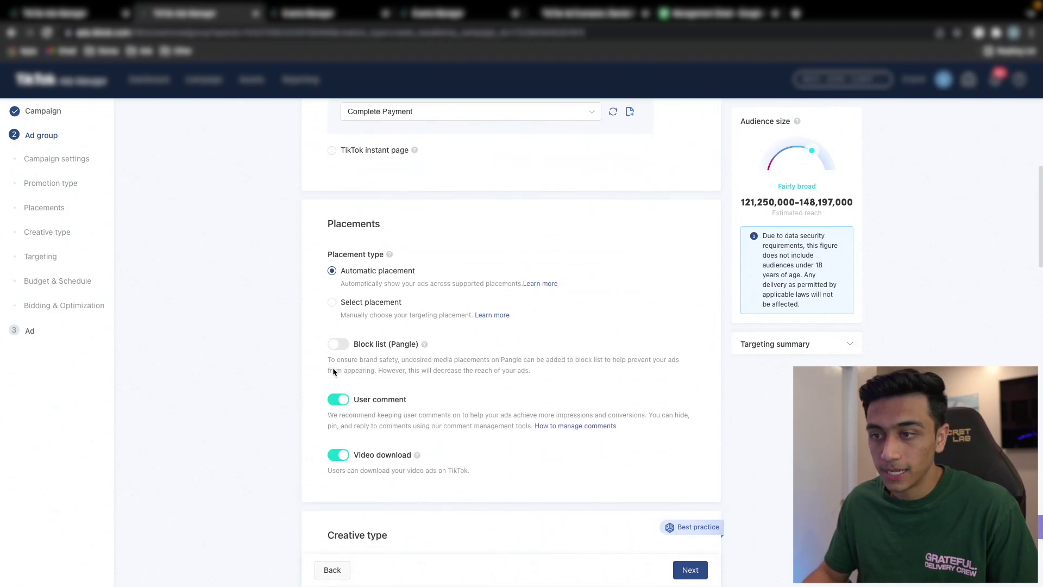
{"action": "left_click", "coordinate": [367, 297]}
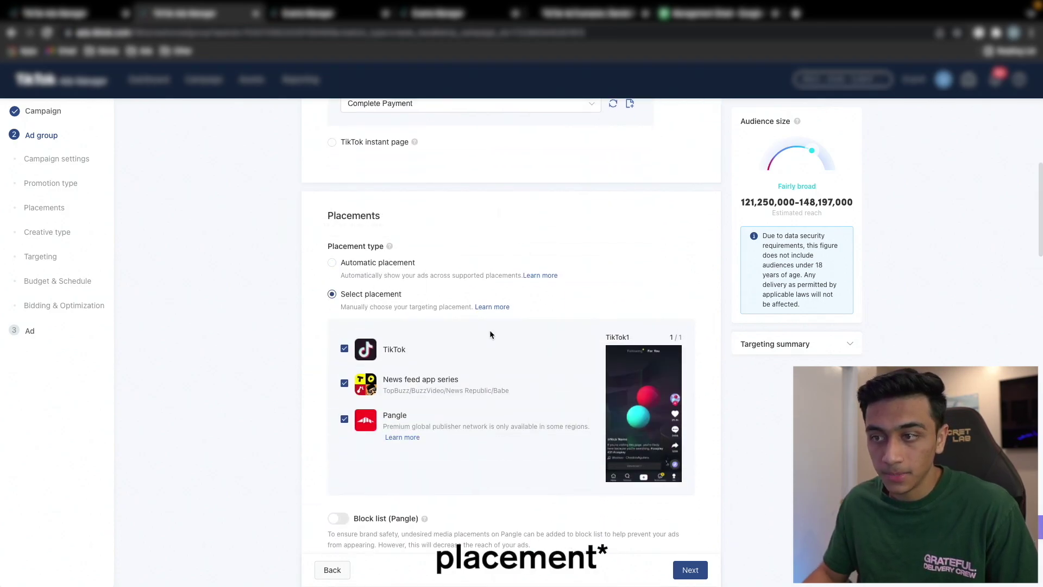
{"action": "left_click", "coordinate": [344, 383]}
{"action": "left_click", "coordinate": [345, 419]}
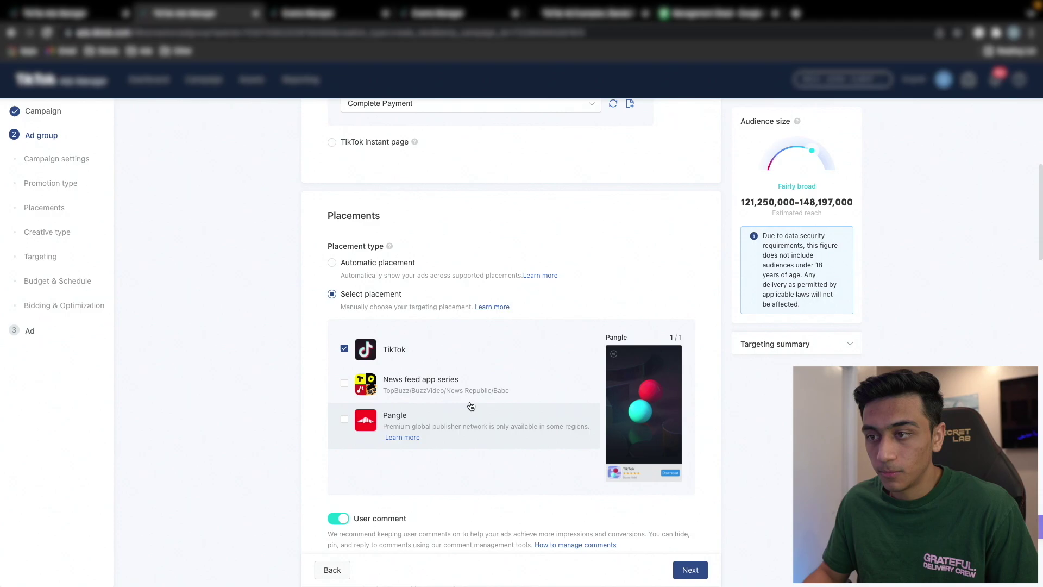
Turn off user comments and video downloads for the ads
{"action": "scroll", "coordinate": [470, 406], "scroll_direction": "down", "scroll_amount": 1}
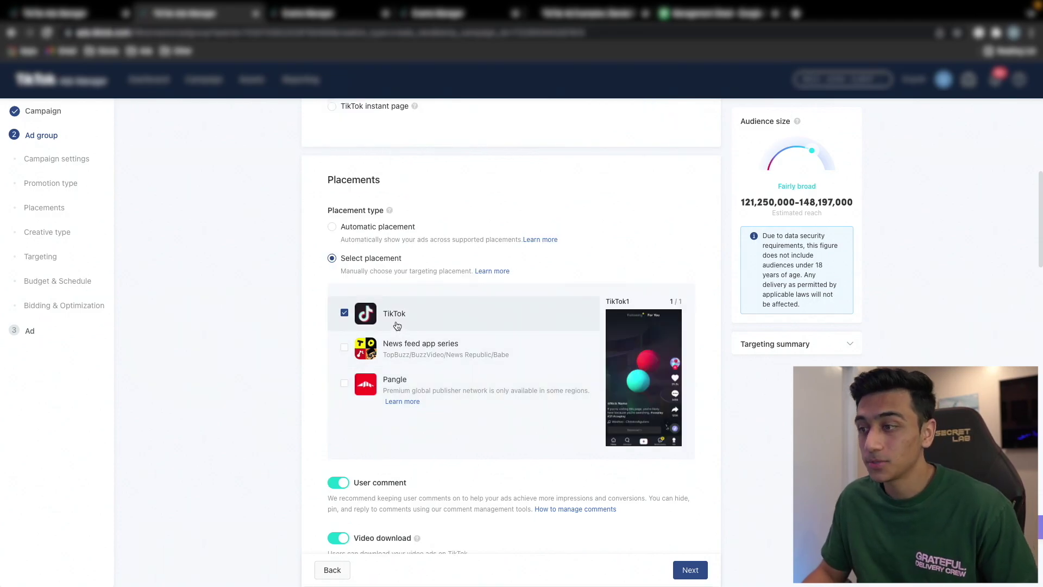
{"action": "scroll", "coordinate": [398, 326], "scroll_direction": "down", "scroll_amount": 2}
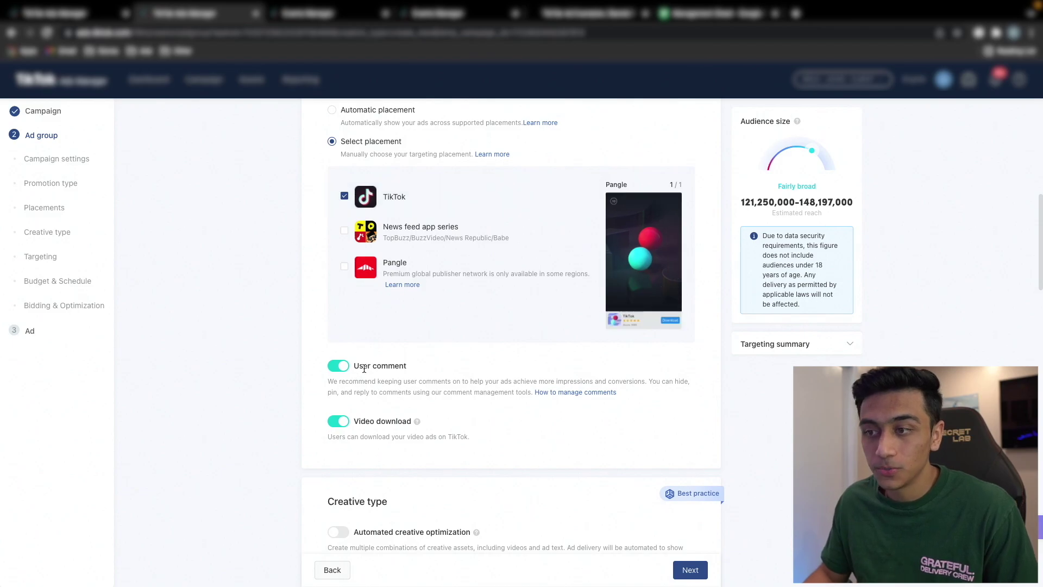
{"action": "left_click", "coordinate": [340, 369]}
{"action": "left_click", "coordinate": [615, 364]}
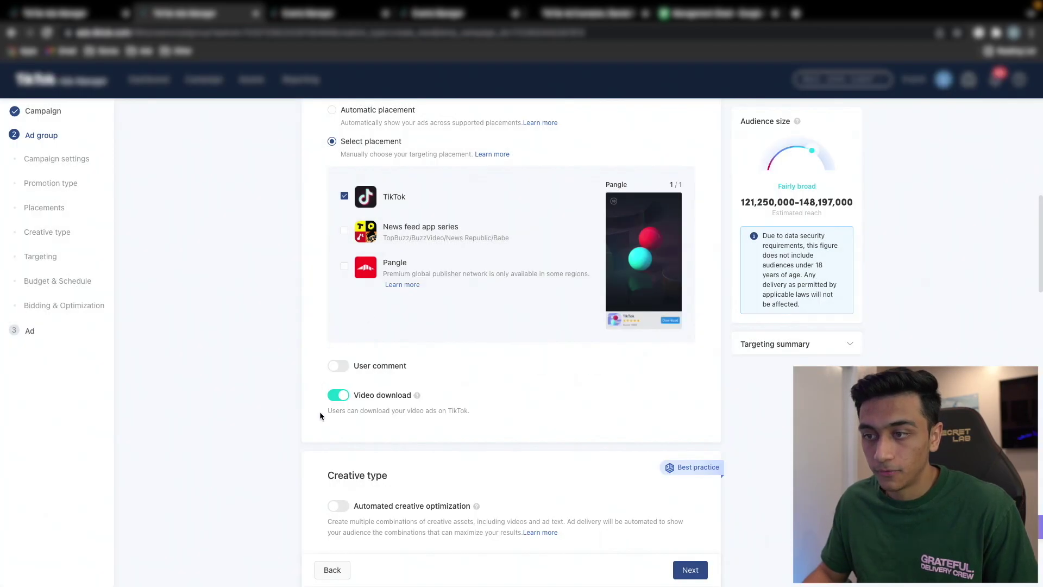
{"action": "scroll", "coordinate": [335, 391], "scroll_direction": "down", "scroll_amount": 1}
{"action": "left_click", "coordinate": [337, 380]}
{"action": "scroll", "coordinate": [405, 375], "scroll_direction": "down", "scroll_amount": 1}
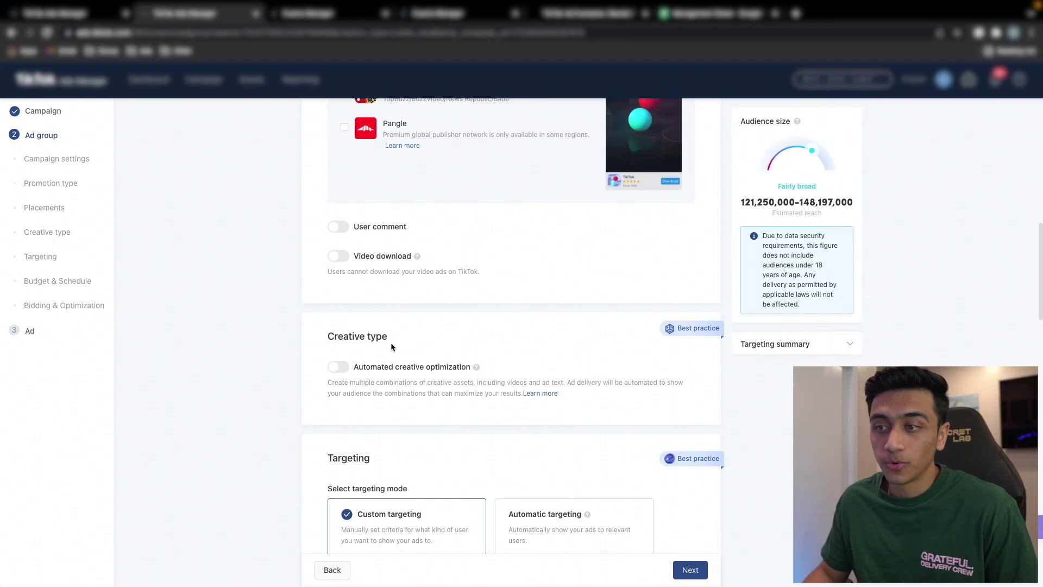
Target ages 18-24, 25-34, 35-44, 45-54 and 55+, excluding 13-17
{"action": "left_click_drag", "start_coordinate": [356, 369], "coordinate": [480, 368]}
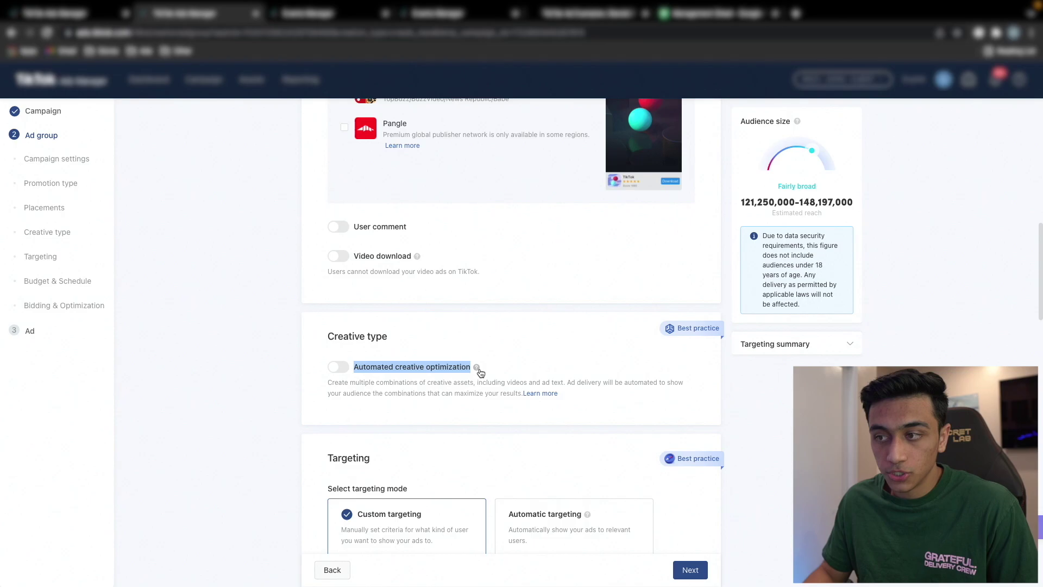
{"action": "left_click", "coordinate": [468, 368]}
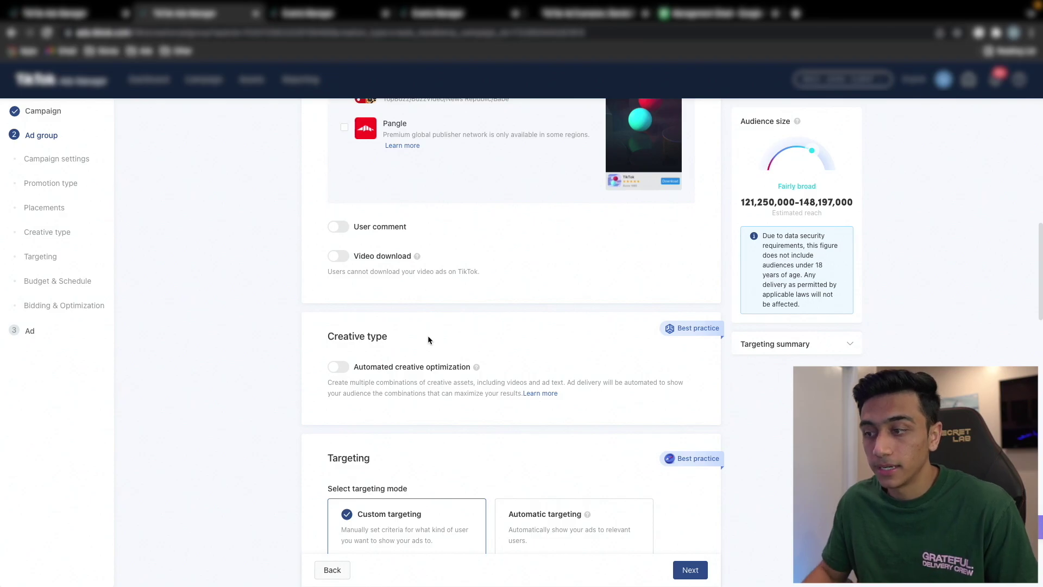
{"action": "scroll", "coordinate": [428, 341], "scroll_direction": "down", "scroll_amount": 5}
{"action": "mouse_move", "coordinate": [380, 362]}
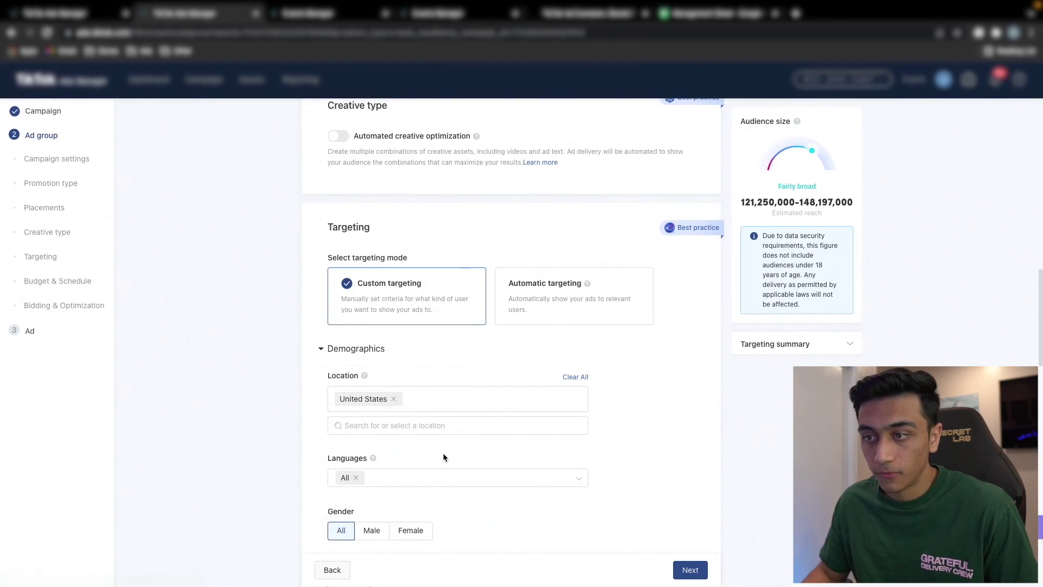
{"action": "scroll", "coordinate": [442, 452], "scroll_direction": "down", "scroll_amount": 2}
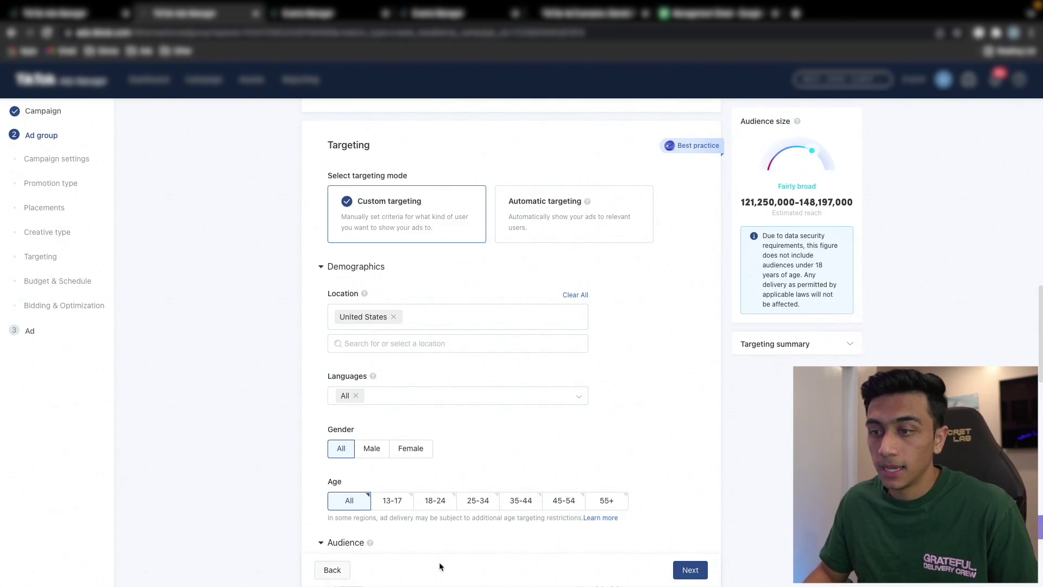
{"action": "scroll", "coordinate": [358, 454], "scroll_direction": "down", "scroll_amount": 3}
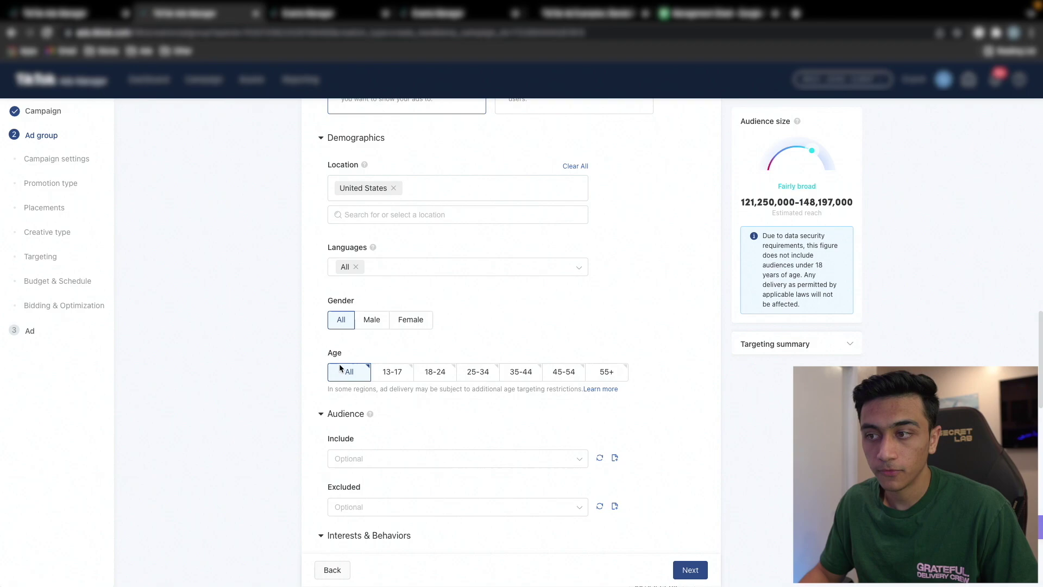
{"action": "left_click", "coordinate": [443, 375]}
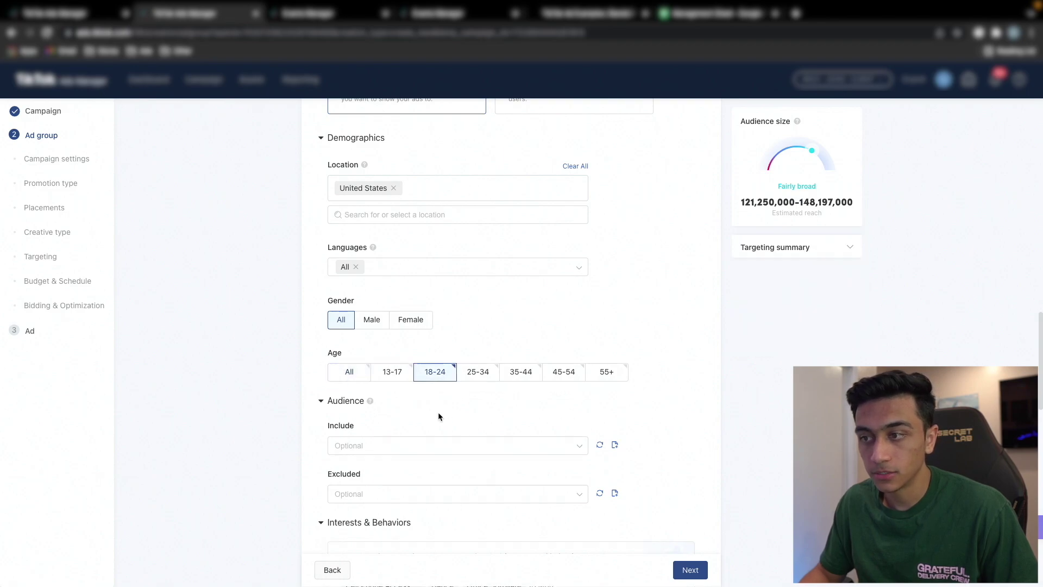
{"action": "left_click", "coordinate": [485, 376]}
{"action": "left_click", "coordinate": [525, 375]}
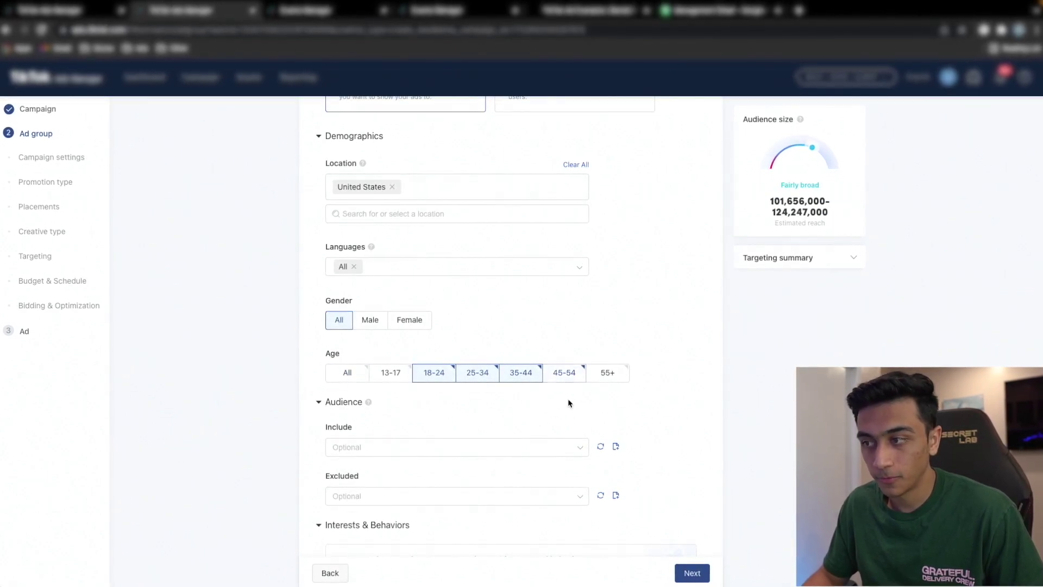
{"action": "left_click", "coordinate": [570, 373]}
{"action": "left_click", "coordinate": [613, 373]}
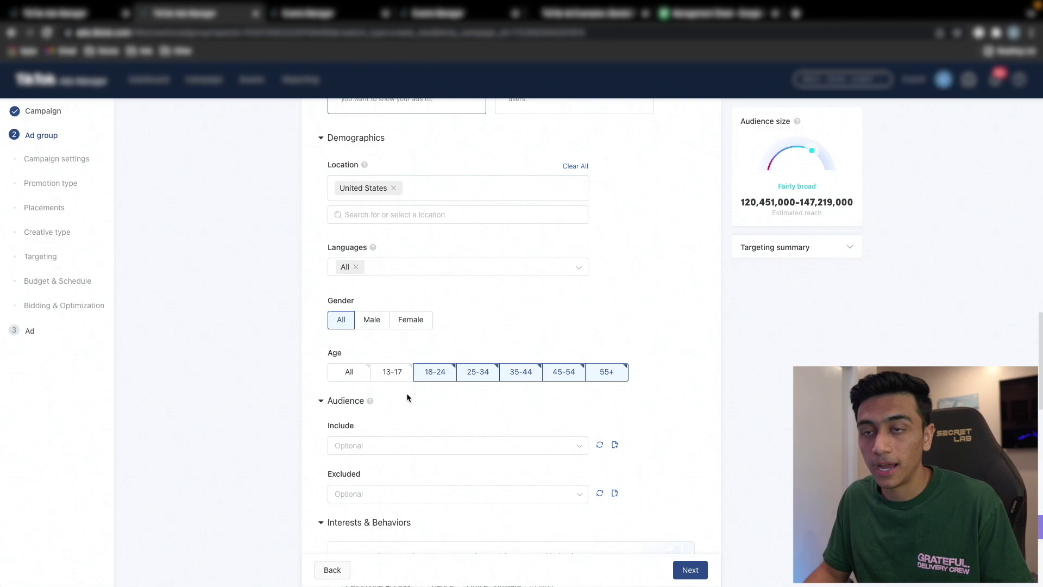
{"action": "scroll", "coordinate": [471, 428], "scroll_direction": "down", "scroll_amount": 2}
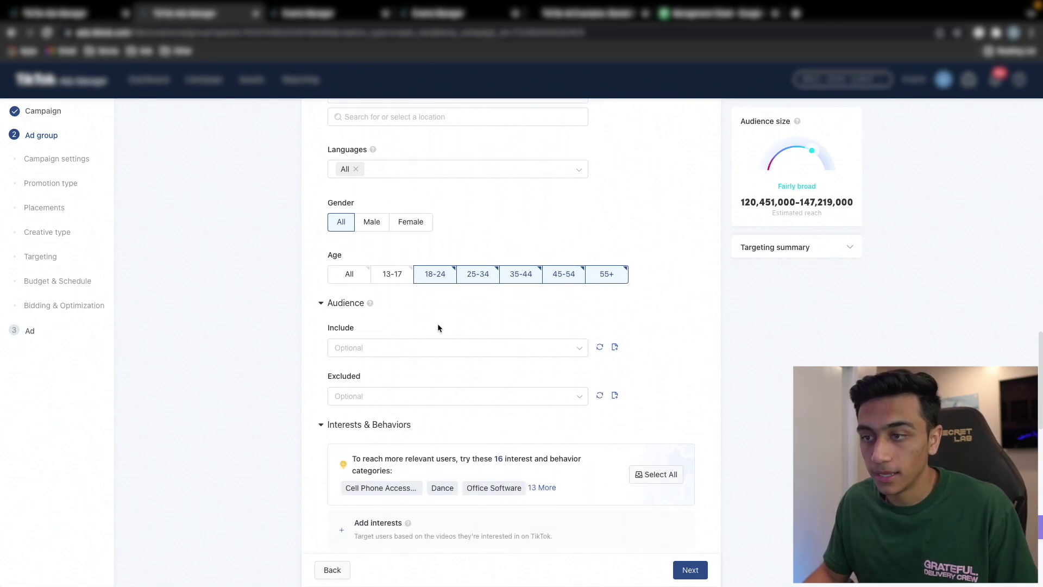
{"action": "scroll", "coordinate": [438, 326], "scroll_direction": "down", "scroll_amount": 3}
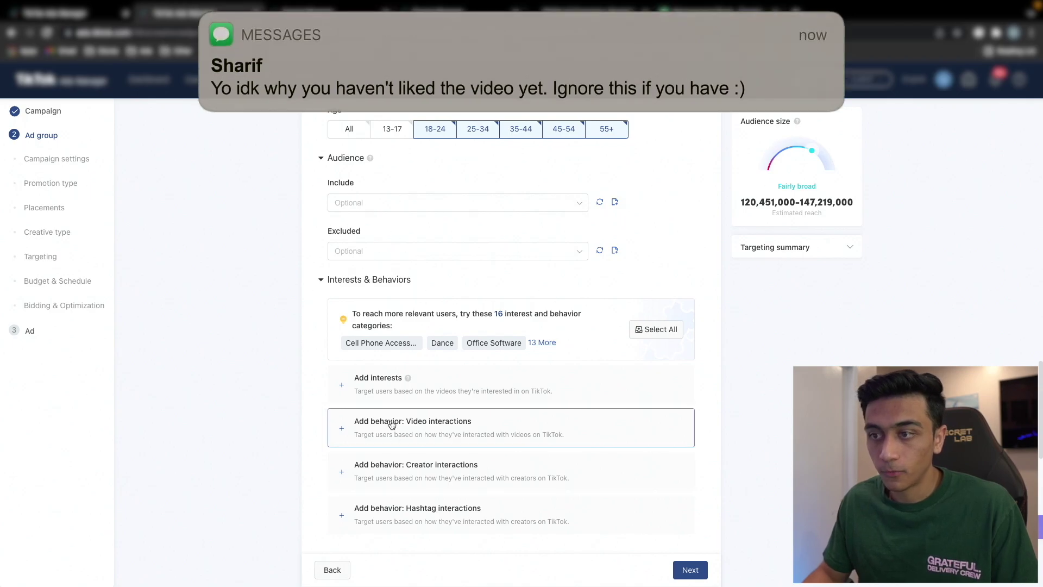
{"action": "left_click", "coordinate": [385, 392]}
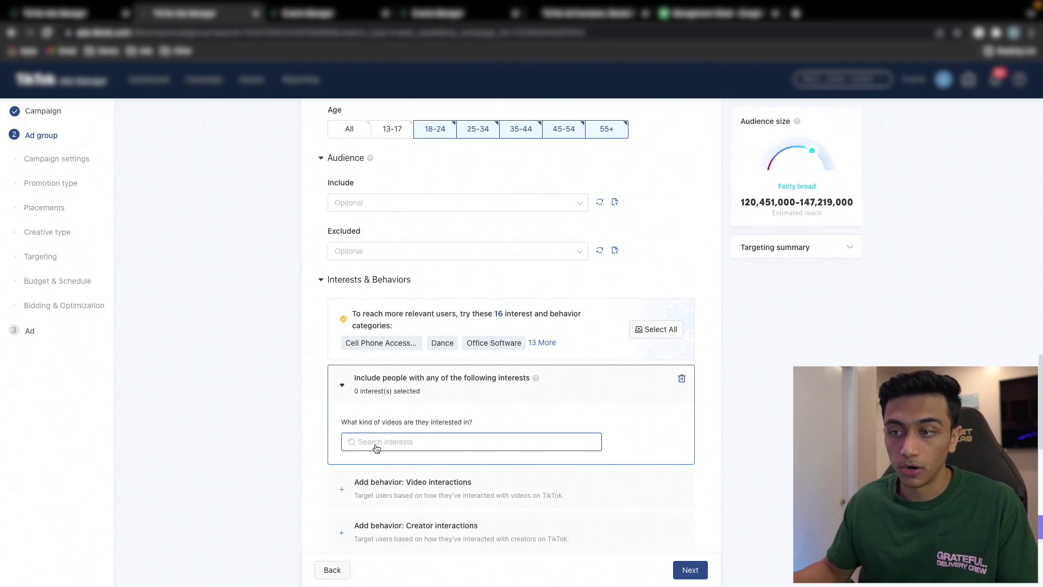
{"action": "left_click", "coordinate": [376, 447]}
{"action": "scroll", "coordinate": [424, 443], "scroll_direction": "down", "scroll_amount": 2}
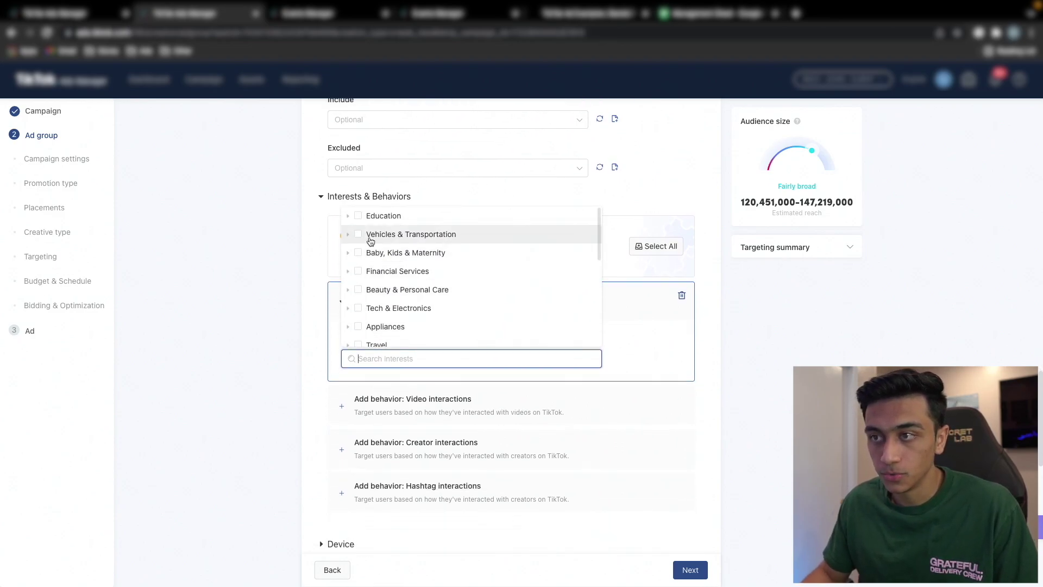
{"action": "scroll", "coordinate": [408, 298], "scroll_direction": "down", "scroll_amount": 5}
{"action": "left_click", "coordinate": [300, 268]}
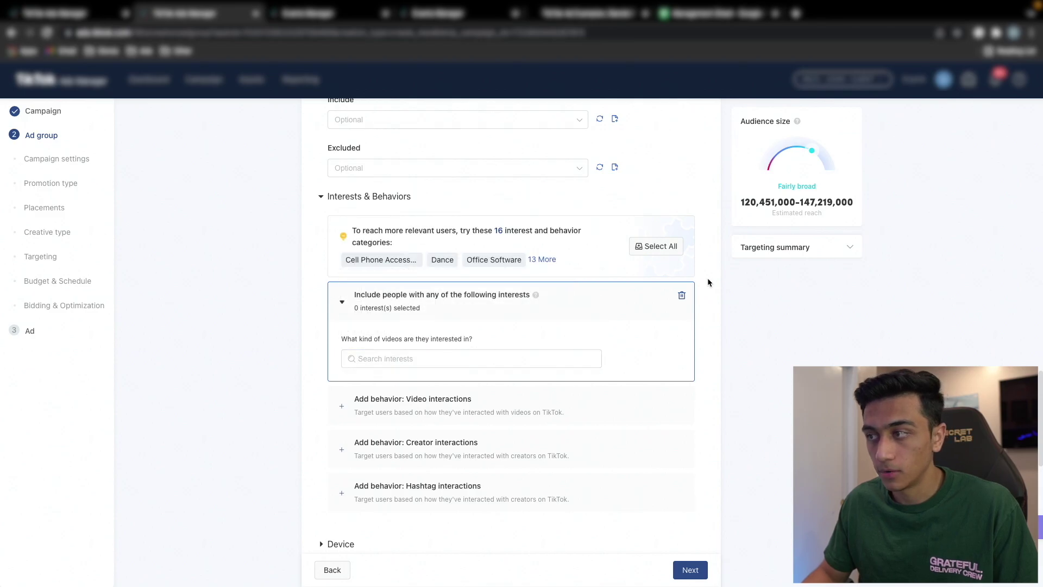
{"action": "left_click", "coordinate": [683, 298]}
{"action": "scroll", "coordinate": [451, 325], "scroll_direction": "down", "scroll_amount": 5}
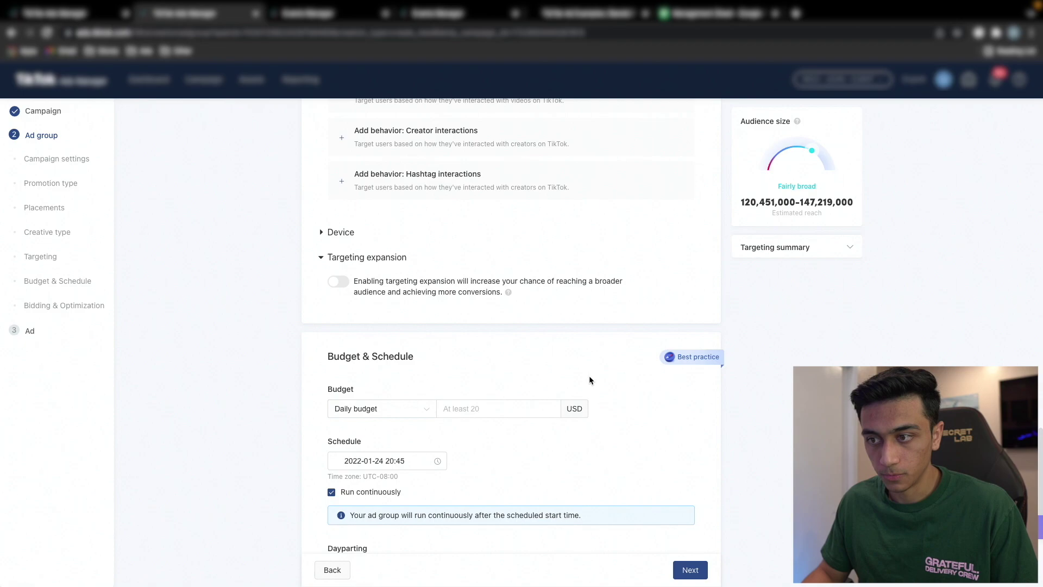
Set a $20 daily budget and start the schedule at the current time
{"action": "left_click", "coordinate": [533, 407]}
{"action": "scroll", "coordinate": [538, 401], "scroll_direction": "down", "scroll_amount": 3}
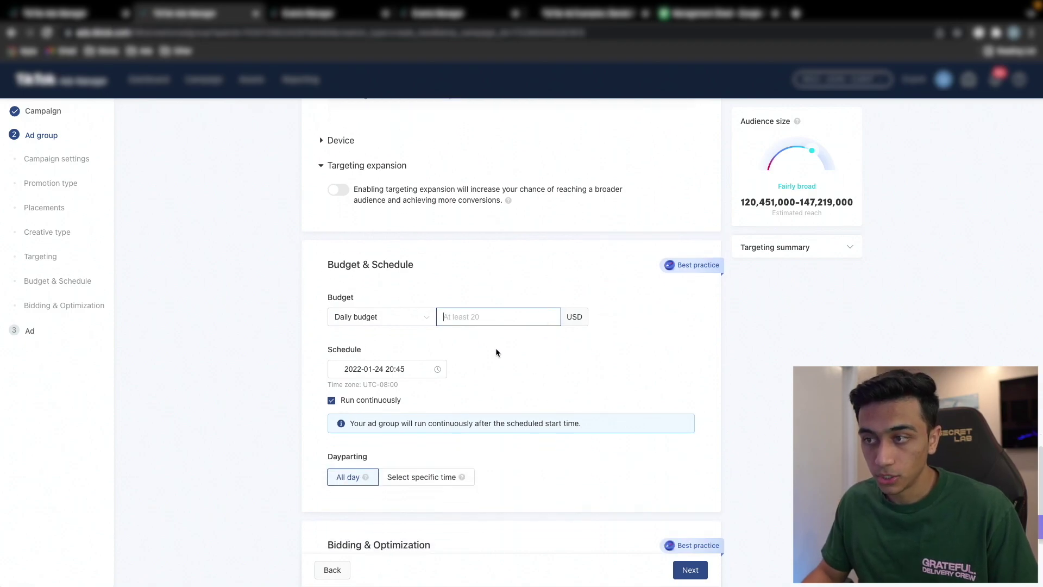
{"action": "type", "text": "20"}
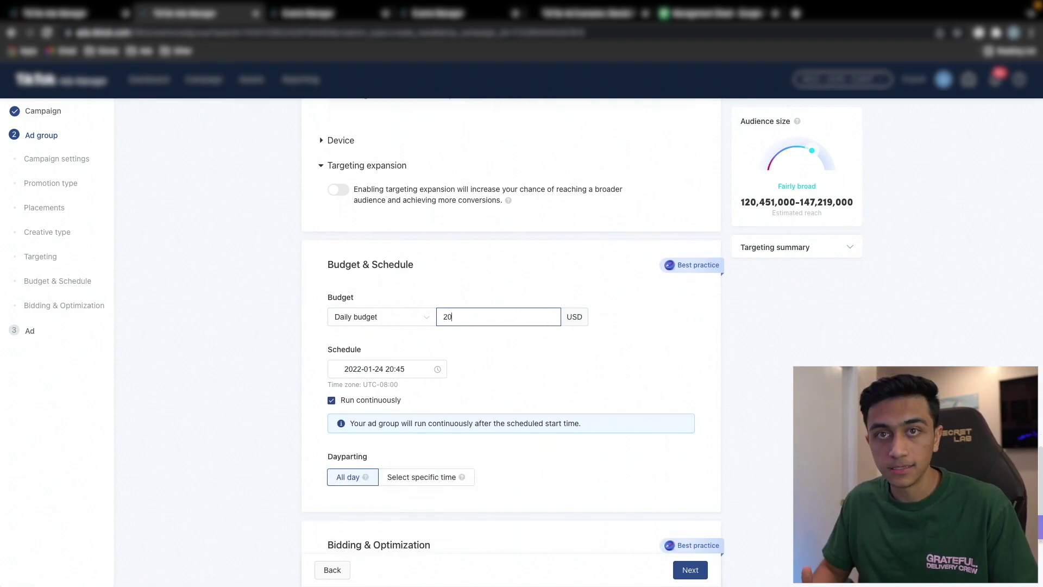
{"action": "scroll", "coordinate": [372, 324], "scroll_direction": "down", "scroll_amount": 2}
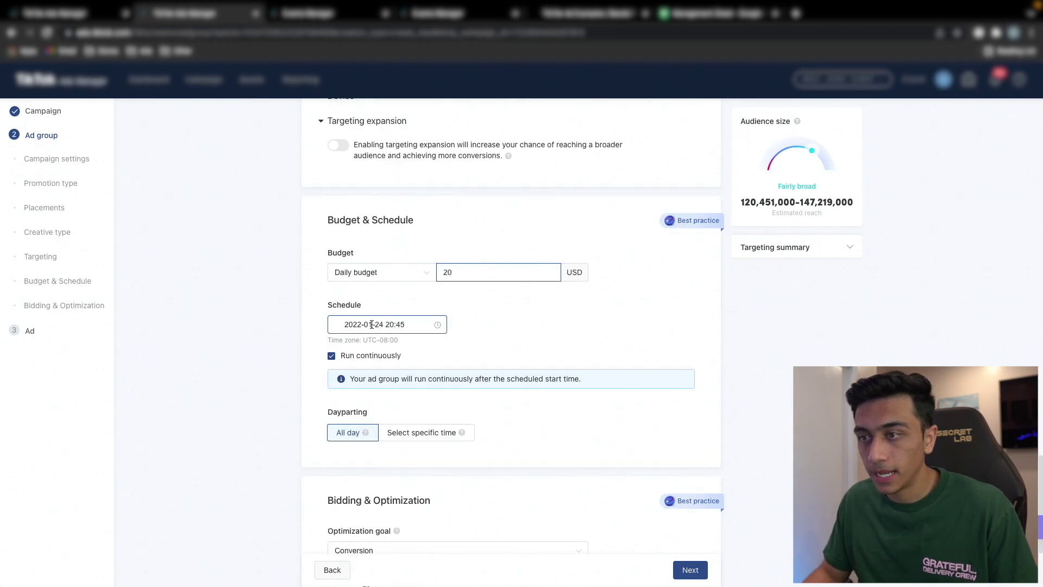
{"action": "left_click", "coordinate": [349, 325]}
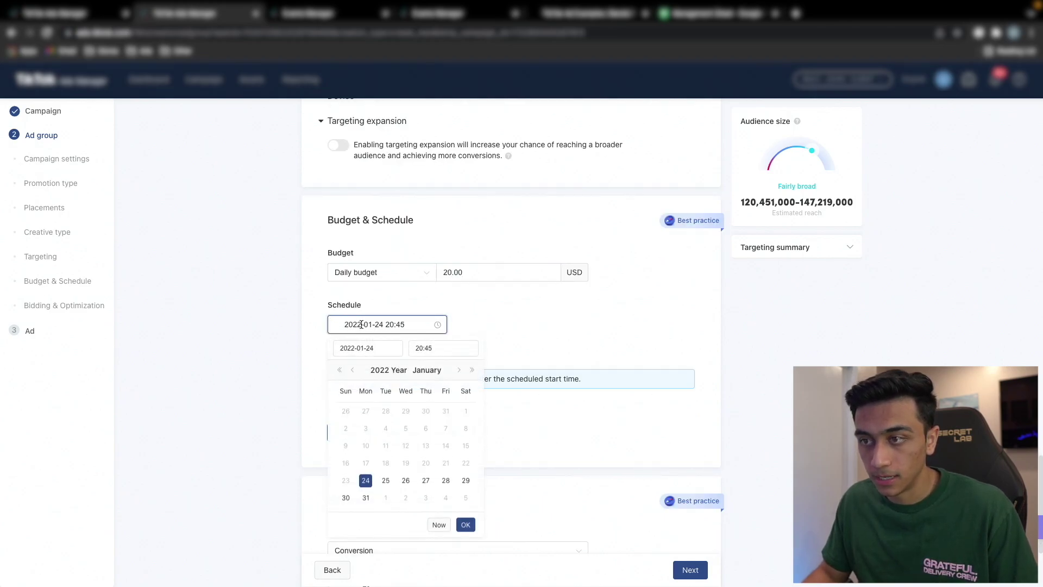
{"action": "scroll", "coordinate": [361, 324], "scroll_direction": "down", "scroll_amount": 2}
{"action": "left_click", "coordinate": [438, 524]}
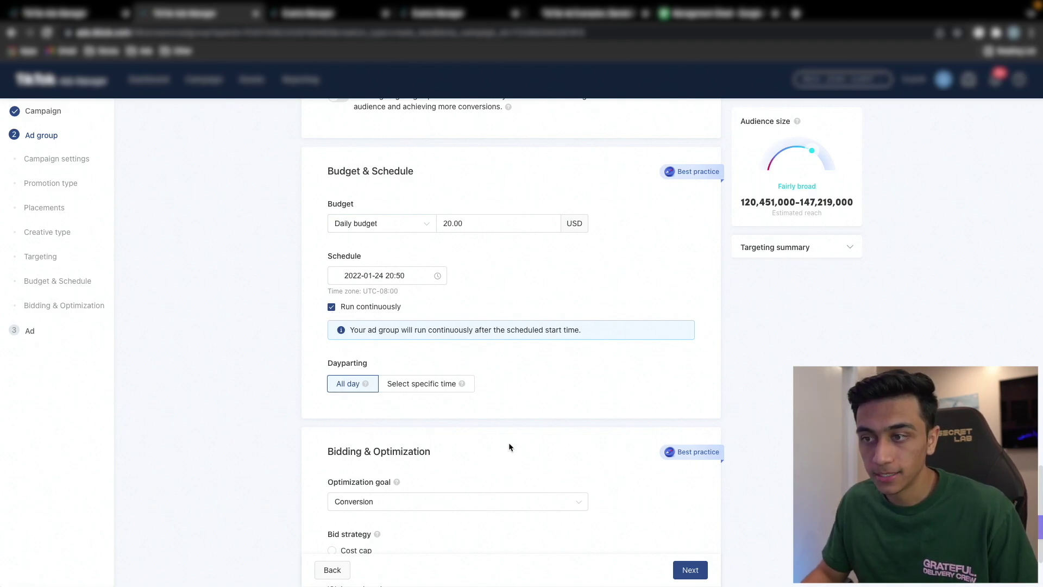
Restrict delivery to 08:00–24:00 Monday through Sunday and continue to the ad step
{"action": "left_click", "coordinate": [441, 388]}
{"action": "scroll", "coordinate": [492, 358], "scroll_direction": "down", "scroll_amount": 2}
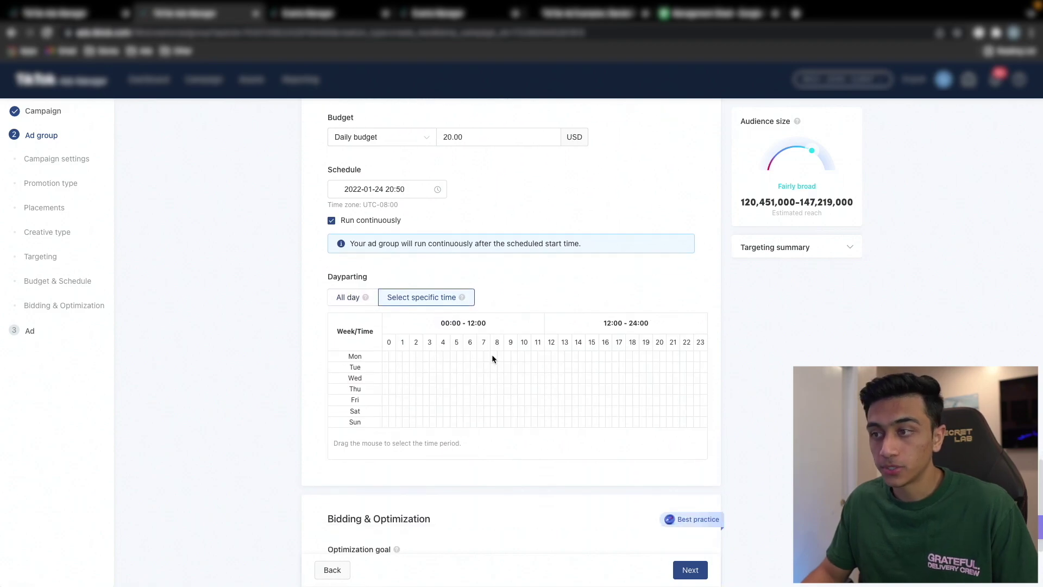
{"action": "left_click_drag", "start_coordinate": [493, 359], "coordinate": [704, 422]}
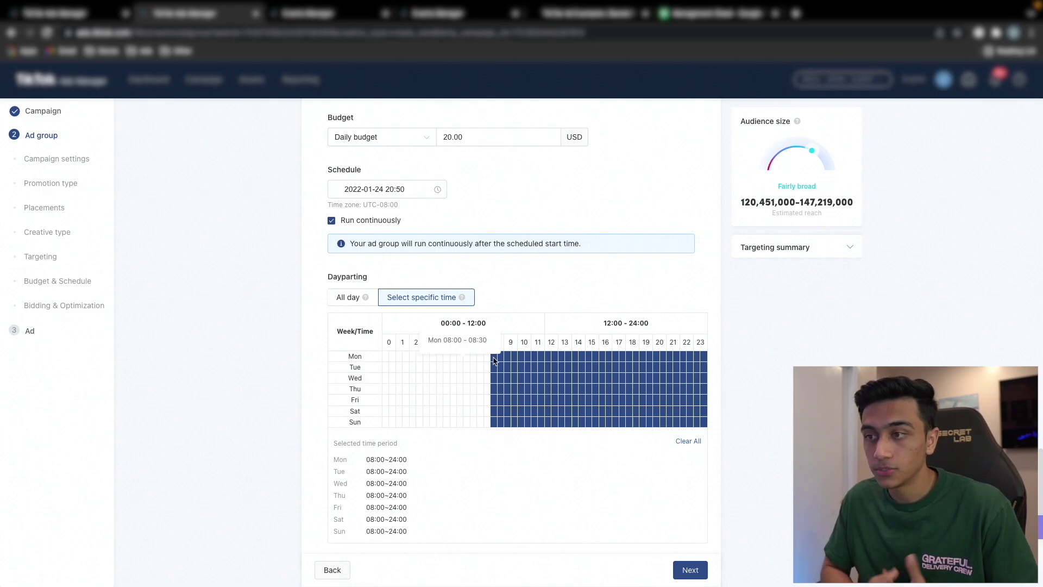
{"action": "scroll", "coordinate": [701, 368], "scroll_direction": "down", "scroll_amount": 5}
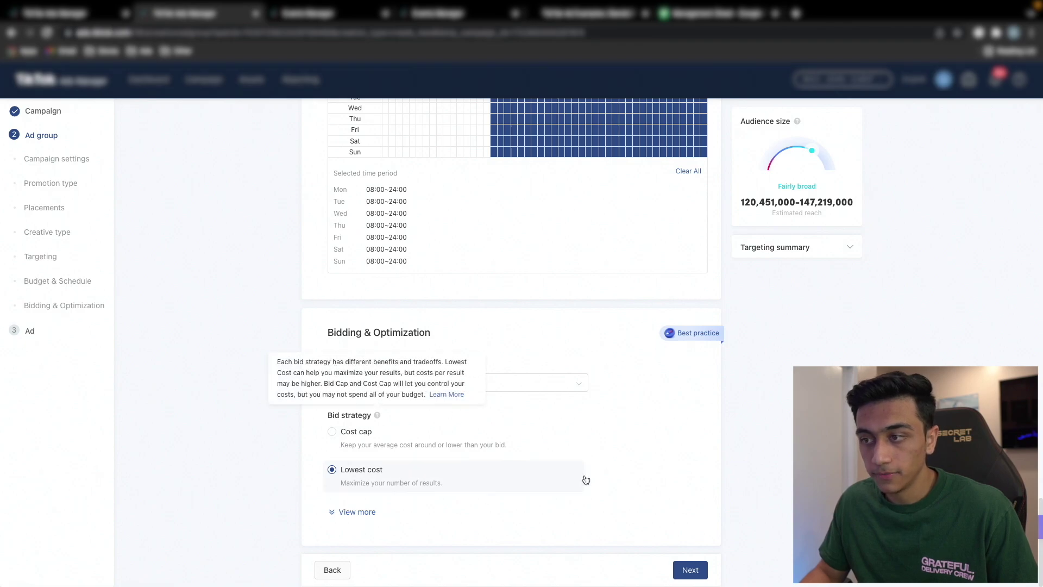
{"action": "left_click", "coordinate": [356, 511]}
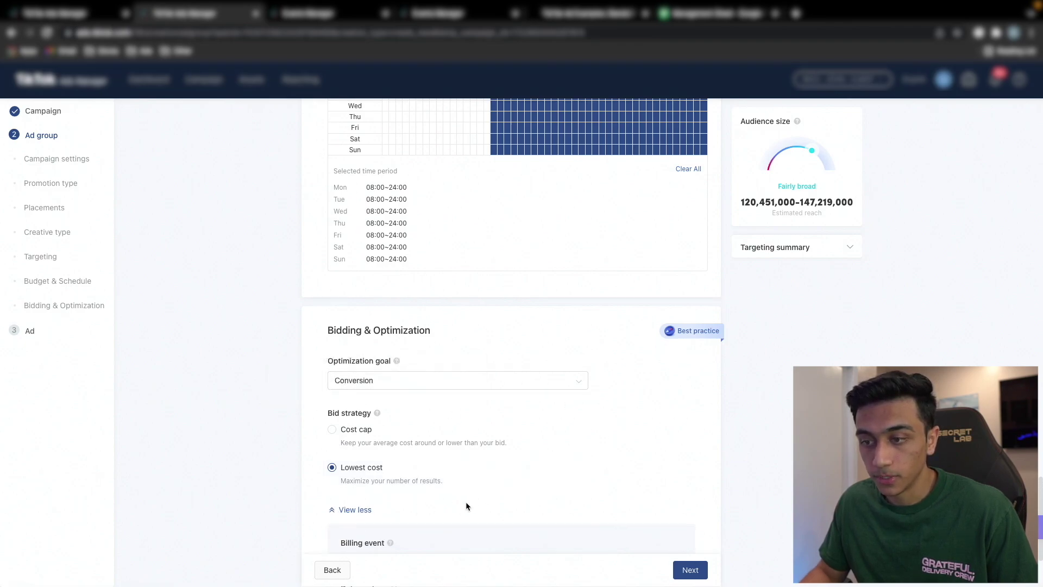
{"action": "scroll", "coordinate": [548, 310], "scroll_direction": "down", "scroll_amount": 3}
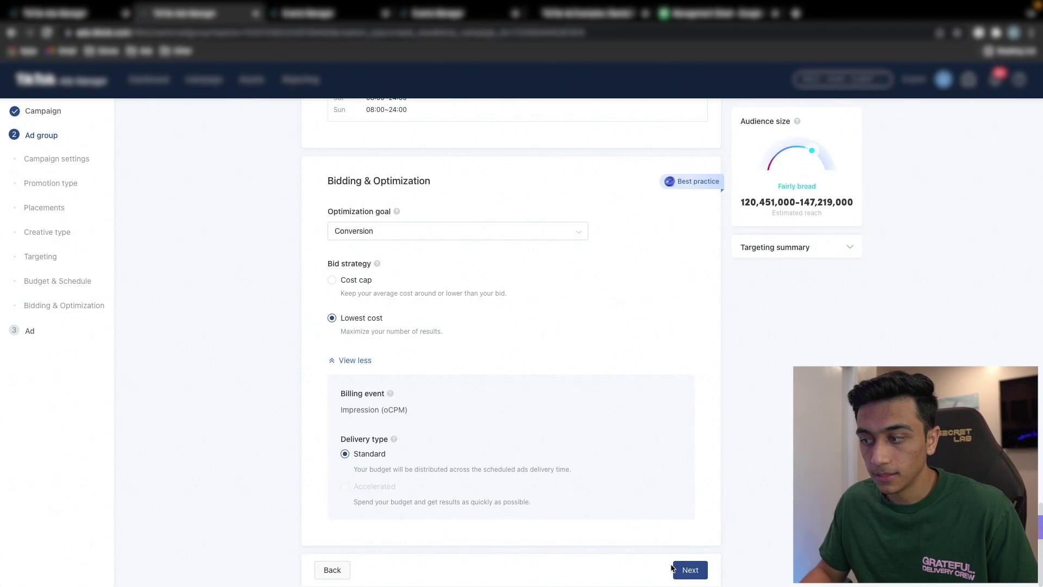
{"action": "left_click", "coordinate": [675, 569]}
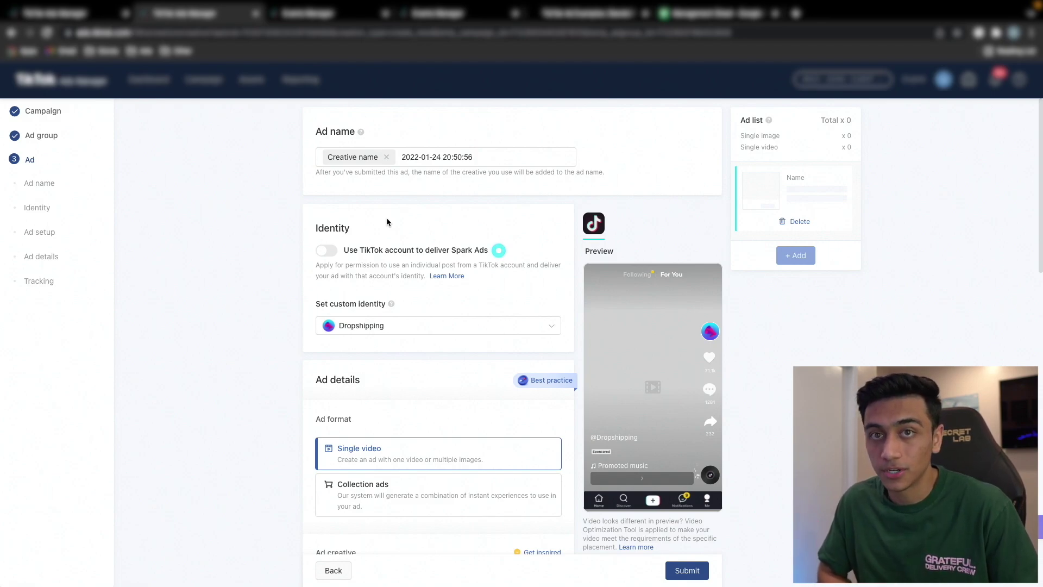
Replace the creative-name tag and date in the ad name with Ad1
{"action": "left_click", "coordinate": [387, 157]}
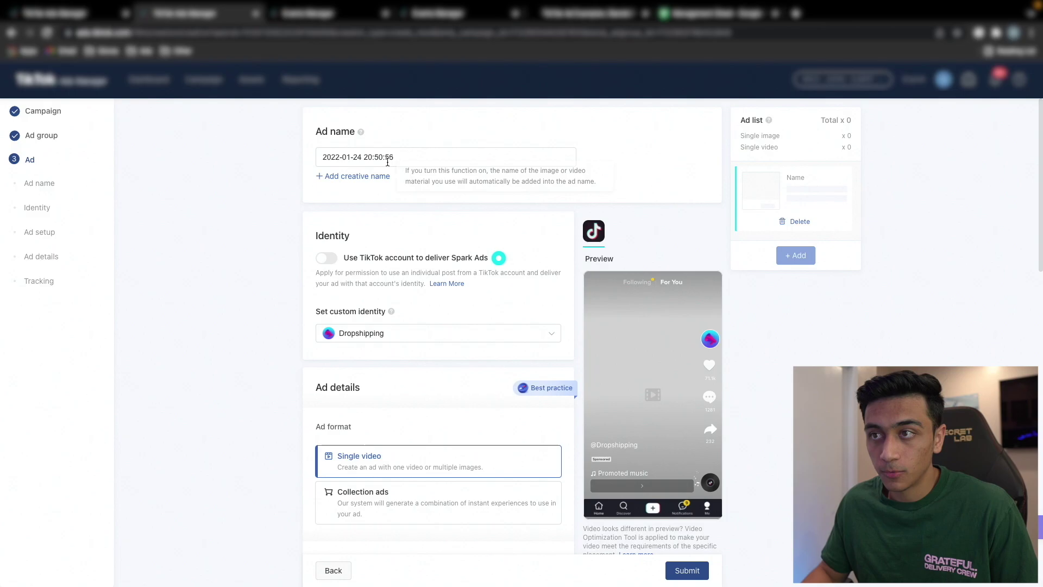
{"action": "triple_click", "coordinate": [380, 157]}
{"action": "type", "text": "Ad1"}
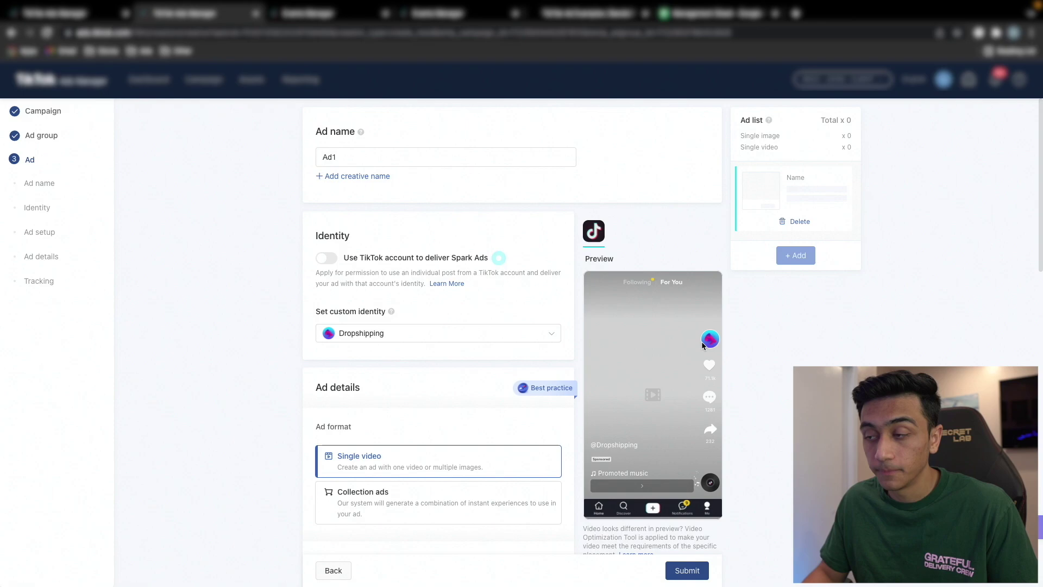
{"action": "scroll", "coordinate": [704, 340], "scroll_direction": "down", "scroll_amount": 1}
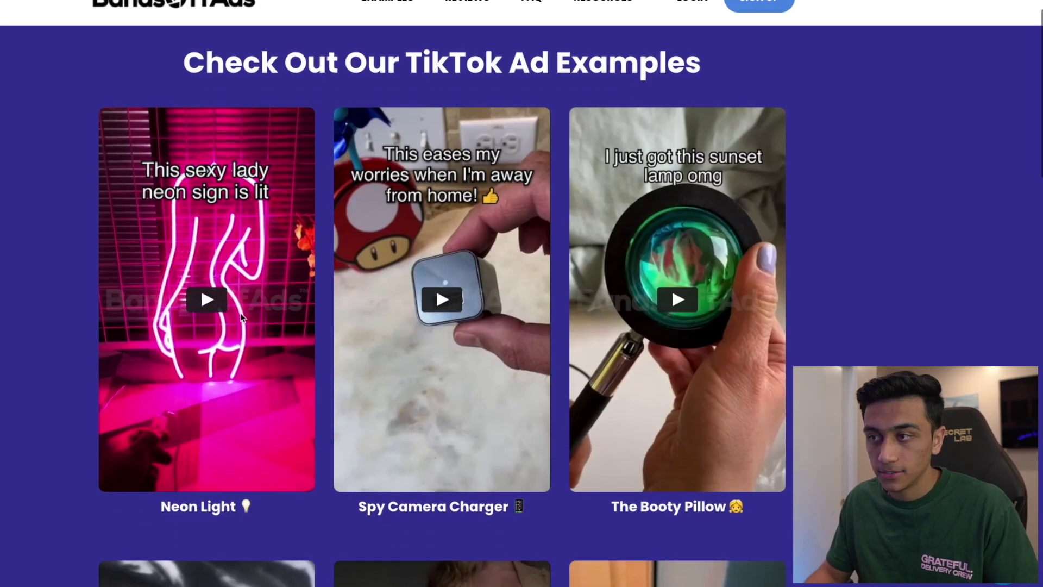
{"action": "scroll", "coordinate": [282, 334], "scroll_direction": "down", "scroll_amount": 1}
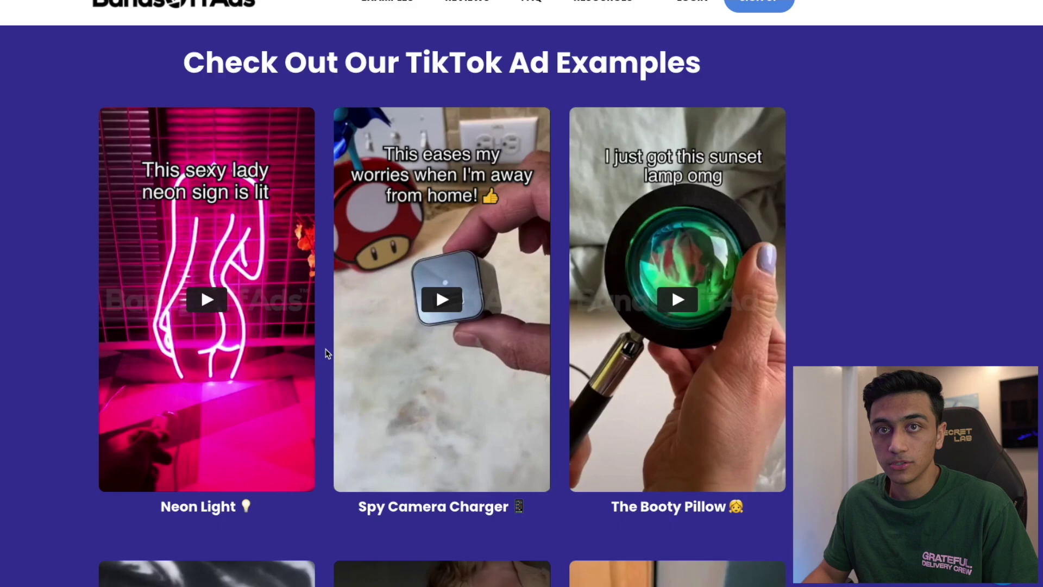
{"action": "scroll", "coordinate": [316, 375], "scroll_direction": "up", "scroll_amount": 1}
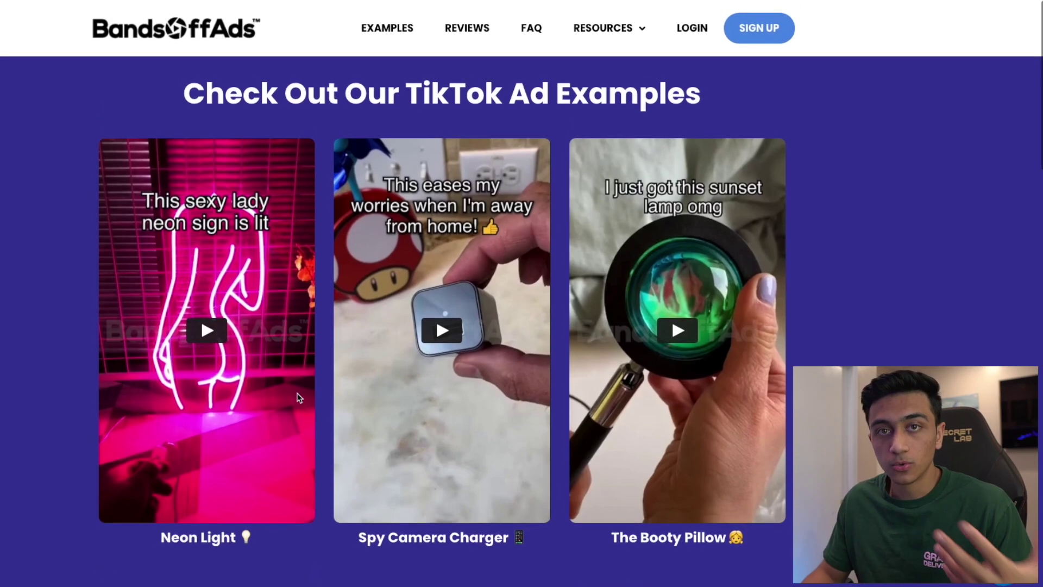
{"action": "scroll", "coordinate": [305, 392], "scroll_direction": "down", "scroll_amount": 6}
{"action": "scroll", "coordinate": [364, 365], "scroll_direction": "down", "scroll_amount": 4}
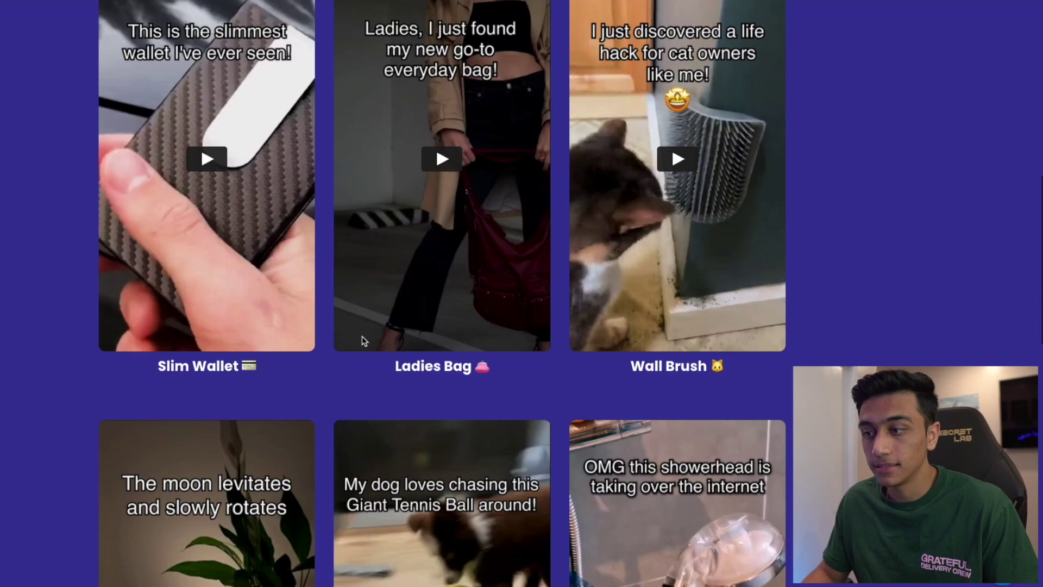
{"action": "scroll", "coordinate": [526, 250], "scroll_direction": "up", "scroll_amount": 3}
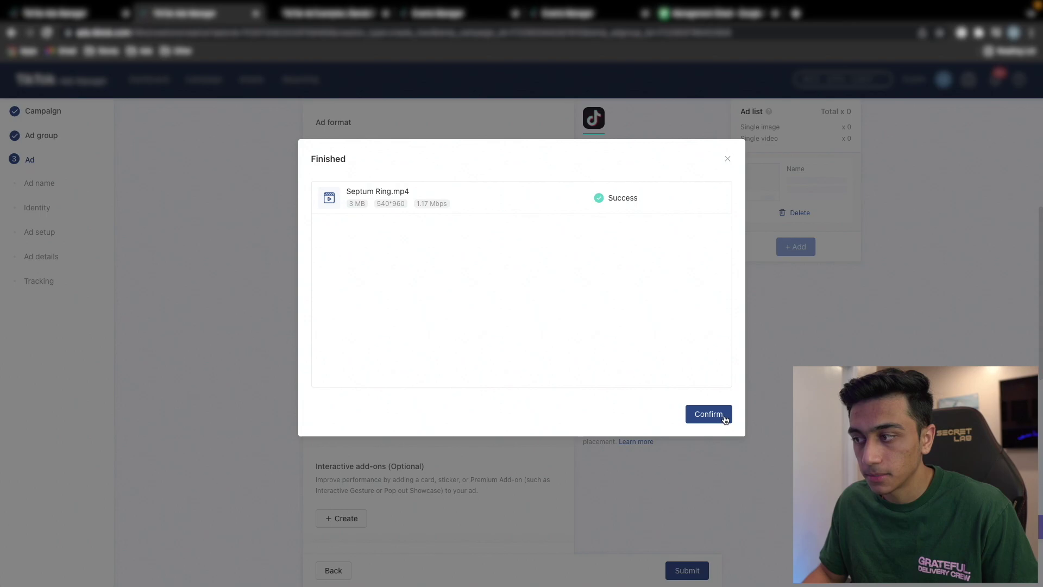
Accept Septum Ring.mp4 (540 x 960, 23s) as the single-video creative and preview it
{"action": "left_click", "coordinate": [711, 414]}
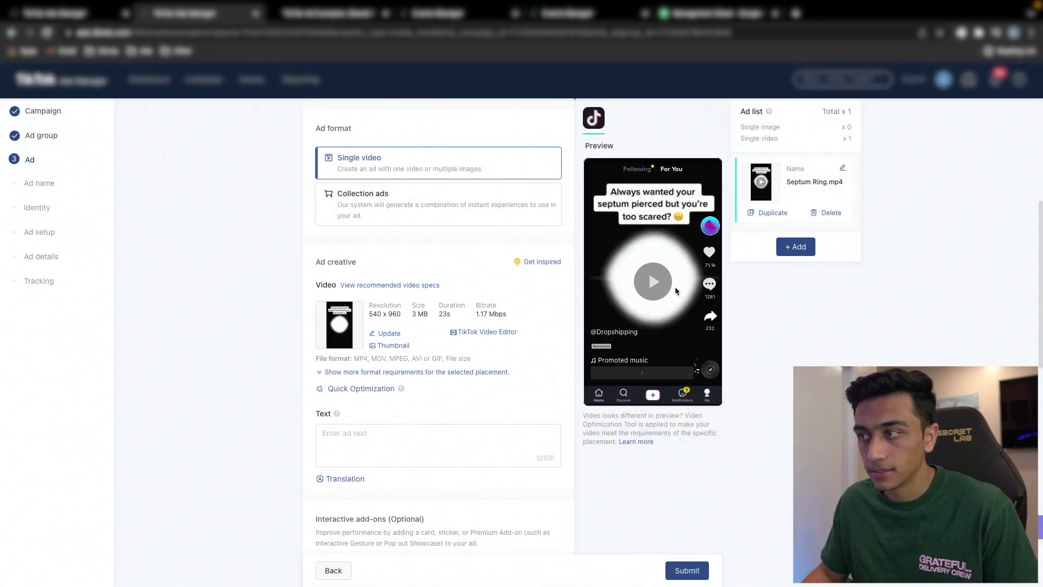
{"action": "left_click", "coordinate": [662, 286]}
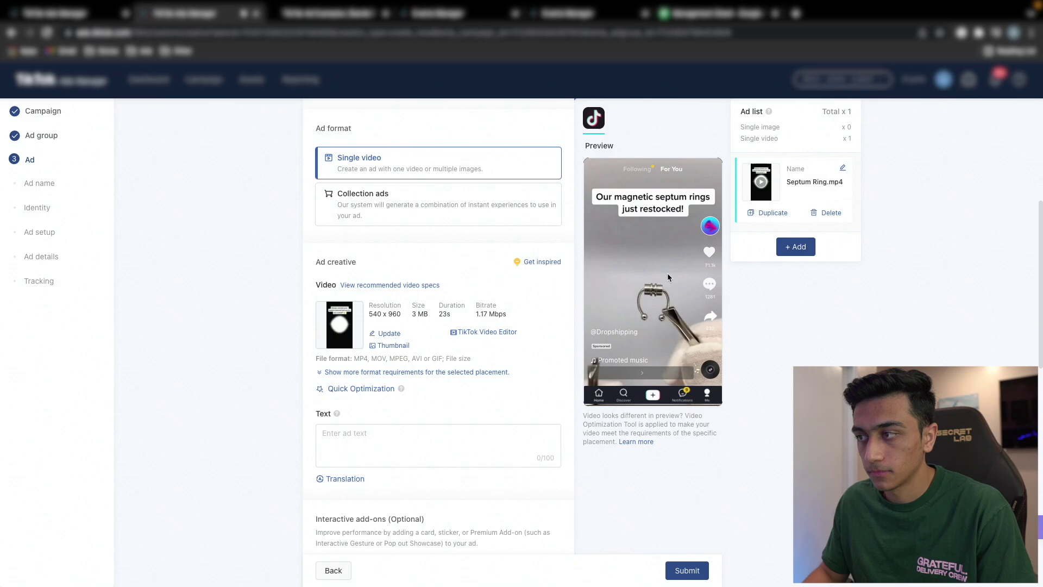
{"action": "scroll", "coordinate": [222, 426], "scroll_direction": "down", "scroll_amount": 1}
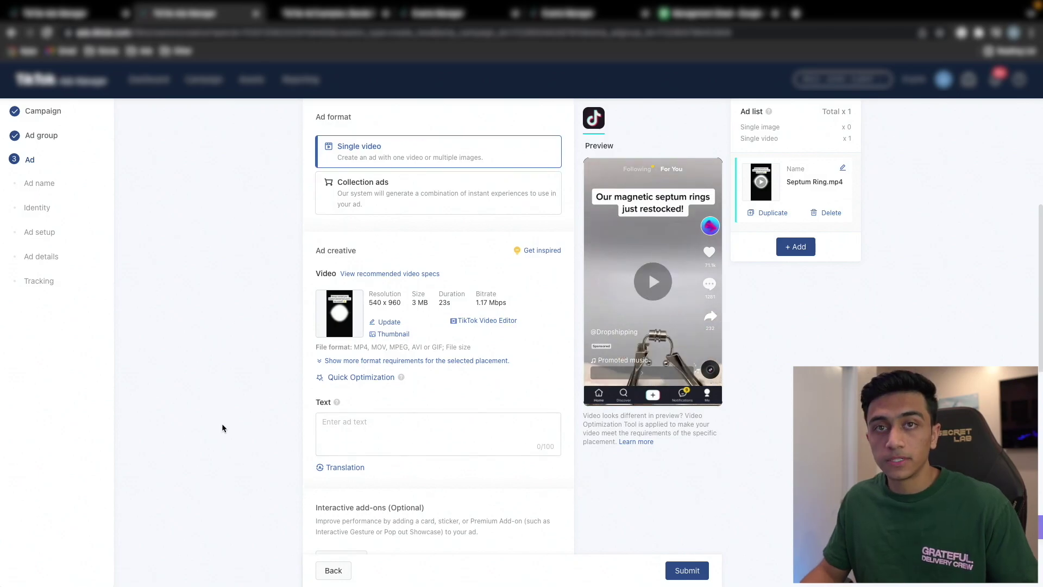
{"action": "left_click", "coordinate": [413, 361]}
{"action": "scroll", "coordinate": [380, 348], "scroll_direction": "down", "scroll_amount": 3}
{"action": "left_click", "coordinate": [379, 343]}
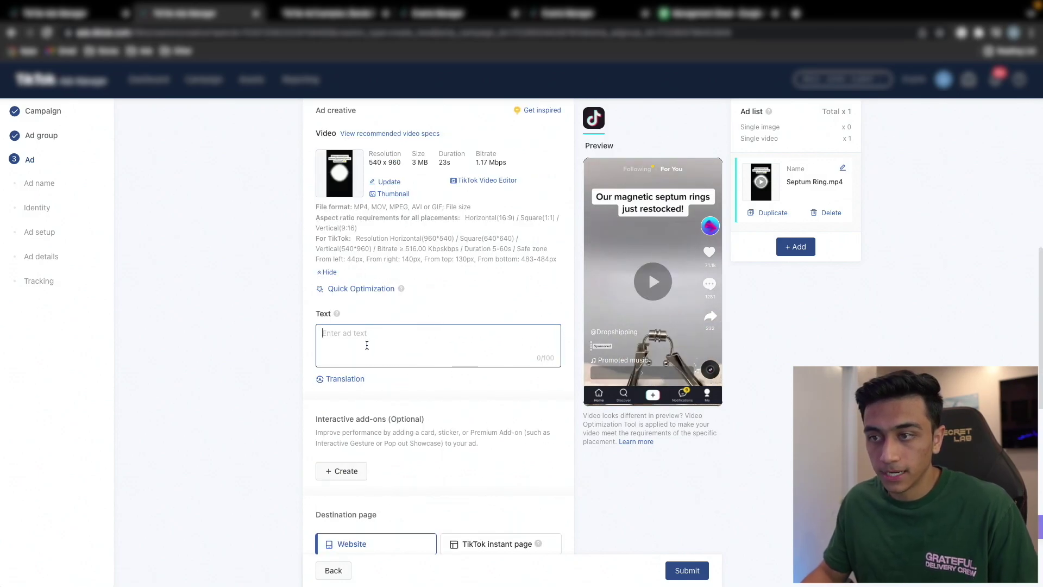
Replace the placeholder ad text with 'Available Now At 50% OFF!'
{"action": "type", "text": "dsadsadsadsads"}
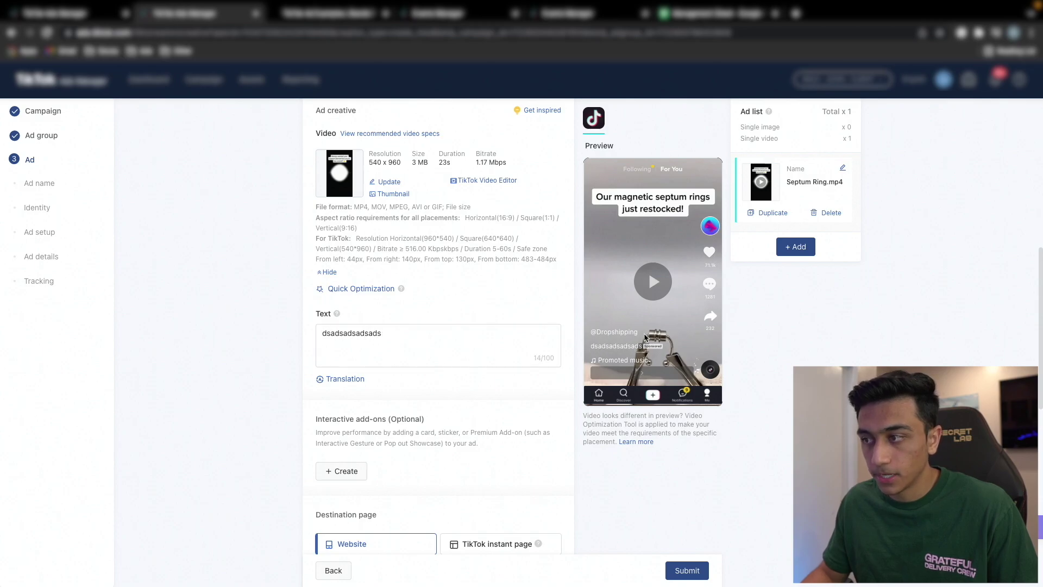
{"action": "left_click", "coordinate": [427, 345]}
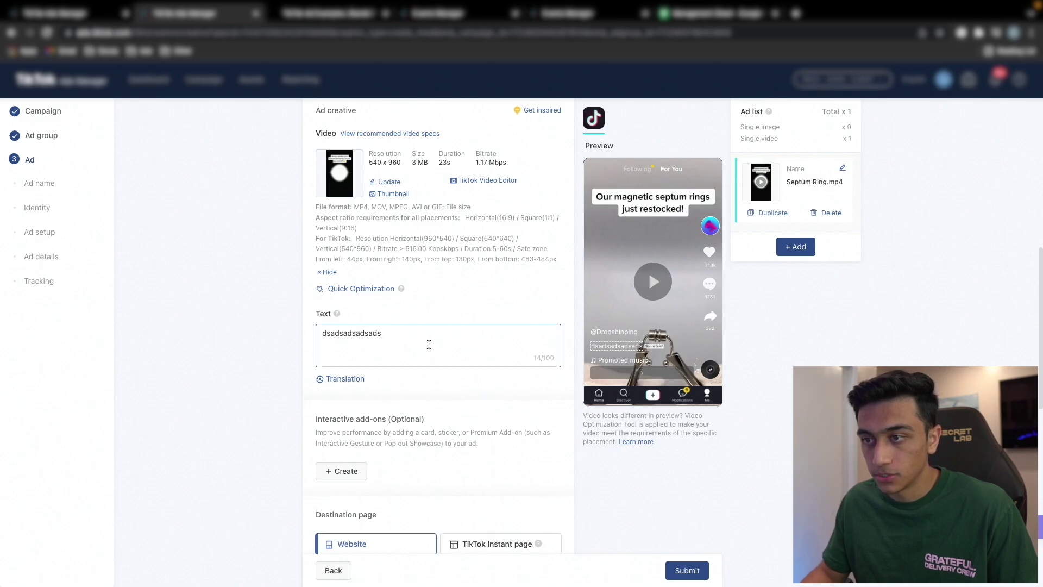
{"action": "key", "text": "ctrl+a"}
{"action": "key", "text": "BackSpace"}
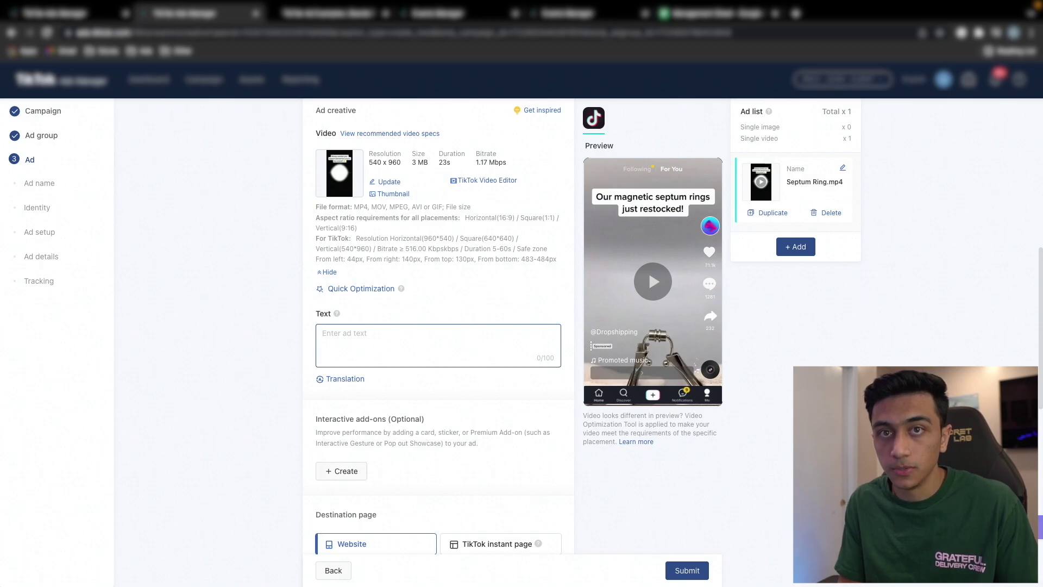
{"action": "type", "text": "Available Now At "}
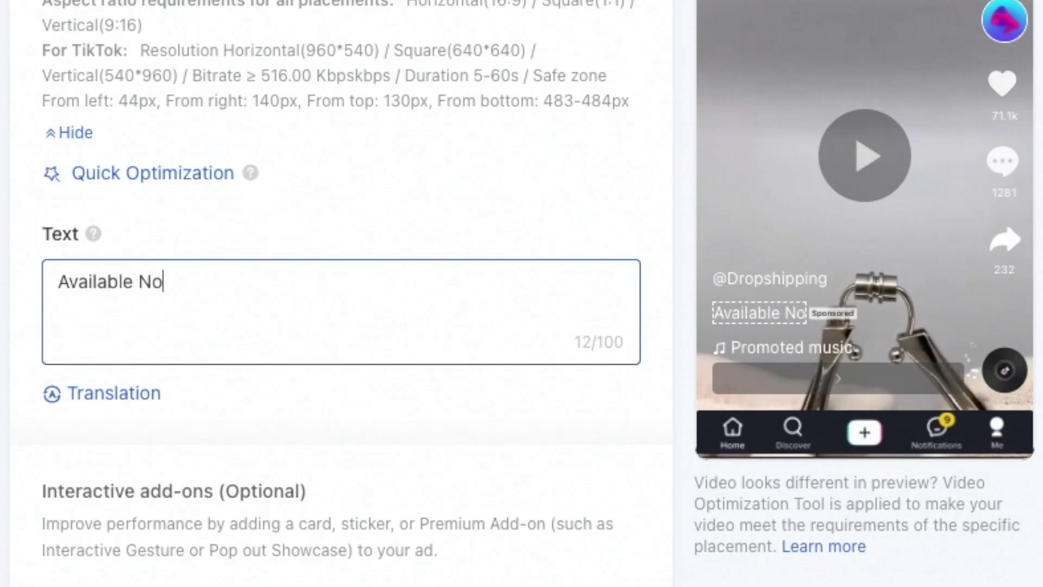
{"action": "type", "text": "50% OFF!"}
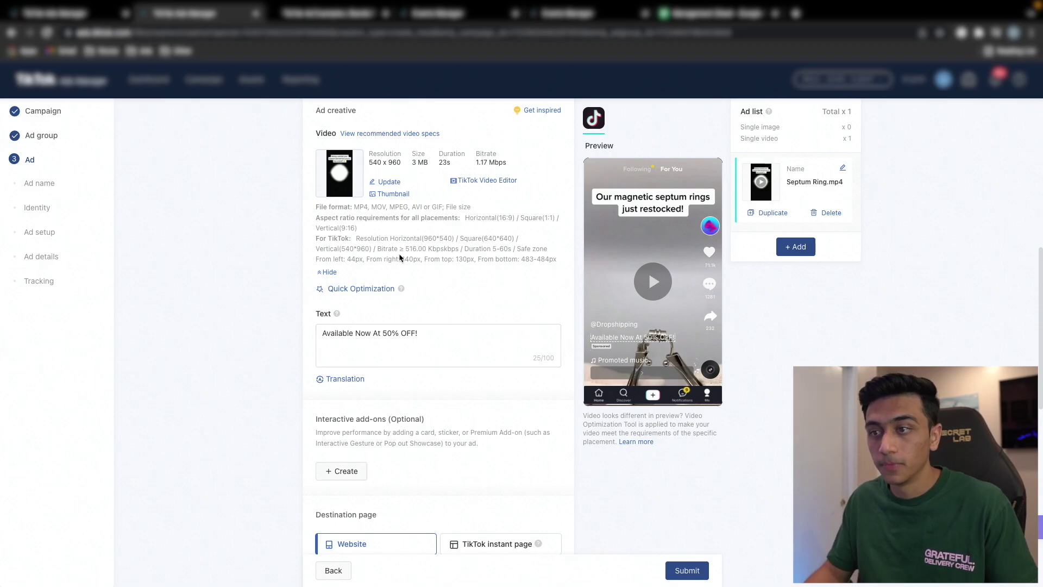
{"action": "left_click_drag", "start_coordinate": [417, 333], "coordinate": [310, 333]}
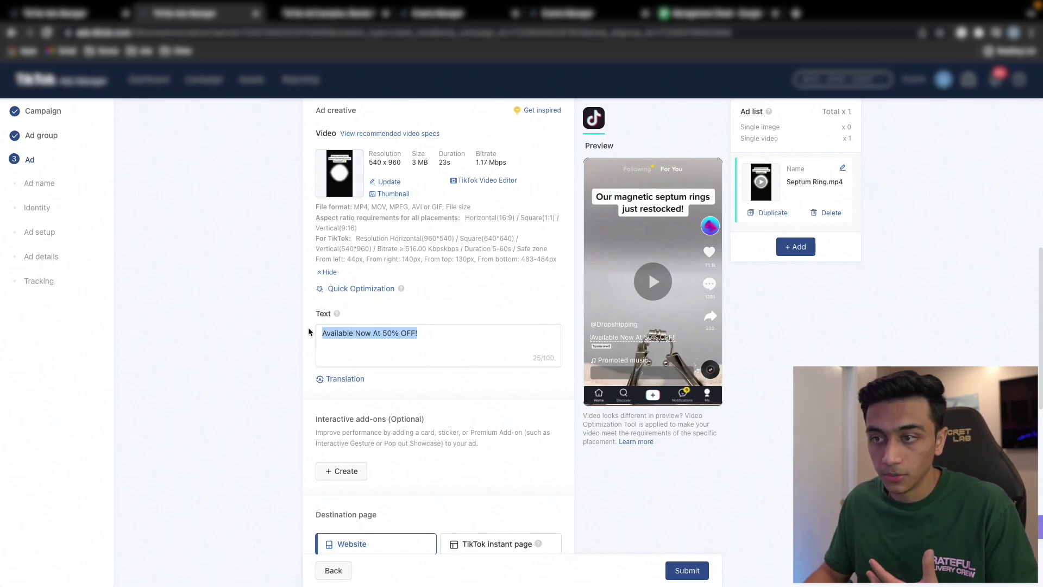
{"action": "left_click", "coordinate": [309, 333]}
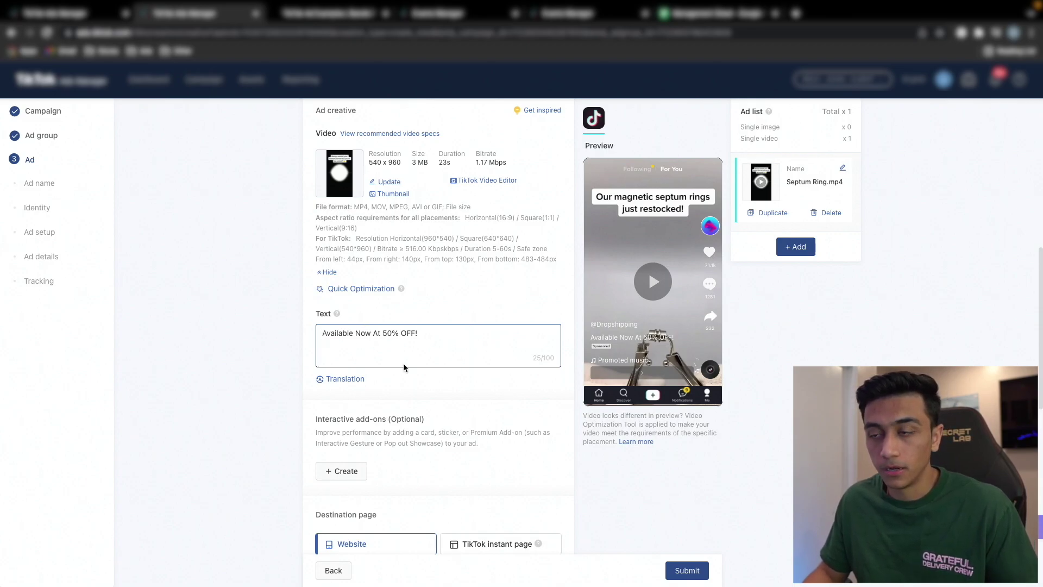
{"action": "left_click_drag", "start_coordinate": [424, 336], "coordinate": [326, 335]}
{"action": "left_click", "coordinate": [330, 334]}
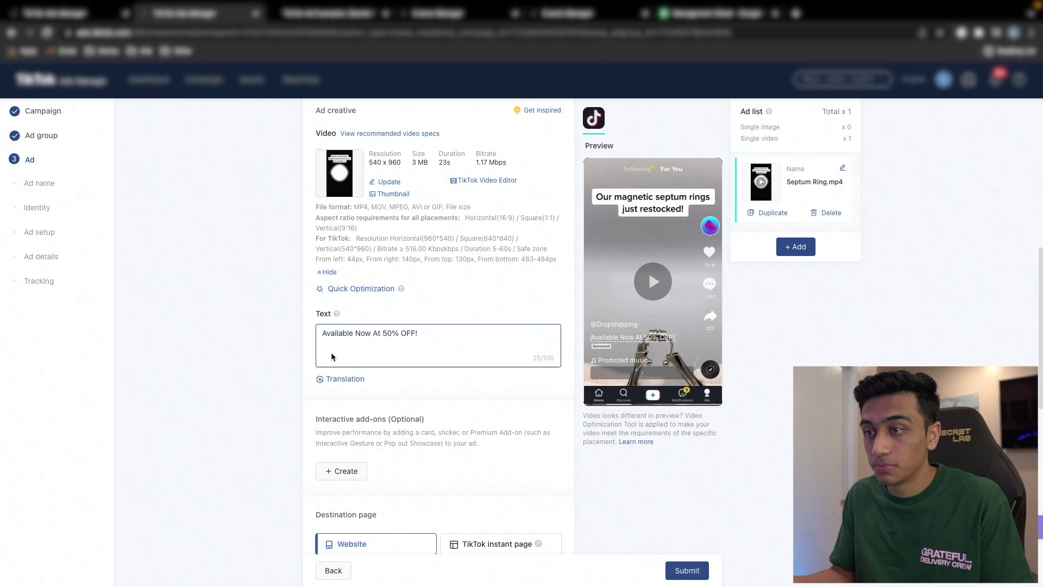
{"action": "scroll", "coordinate": [333, 357], "scroll_direction": "down", "scroll_amount": 2}
Use a Standard 'Shop now' call to action and check the TikTok Pixel tracking section
{"action": "scroll", "coordinate": [394, 317], "scroll_direction": "down", "scroll_amount": 3}
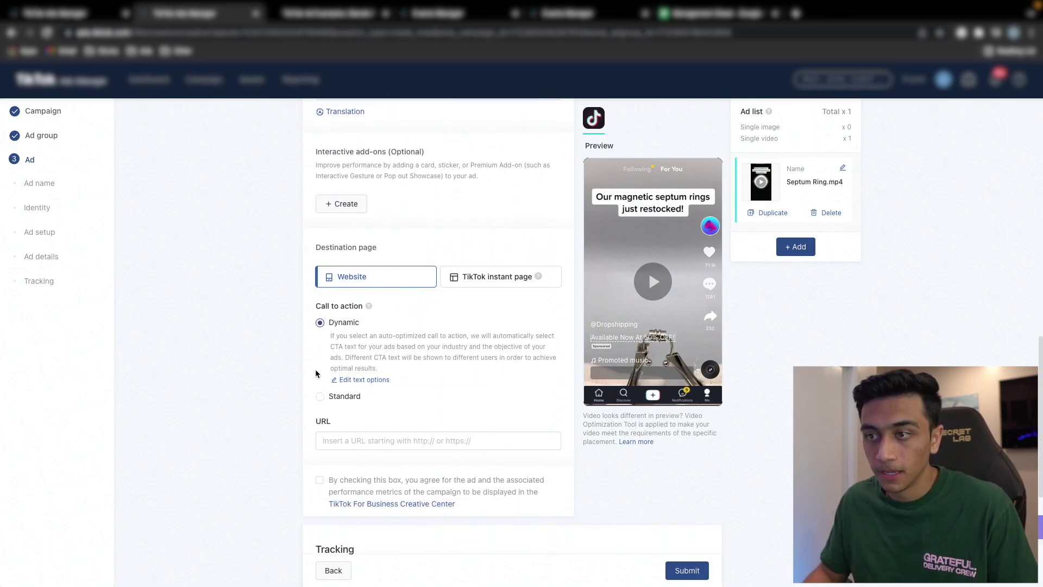
{"action": "left_click", "coordinate": [345, 397]}
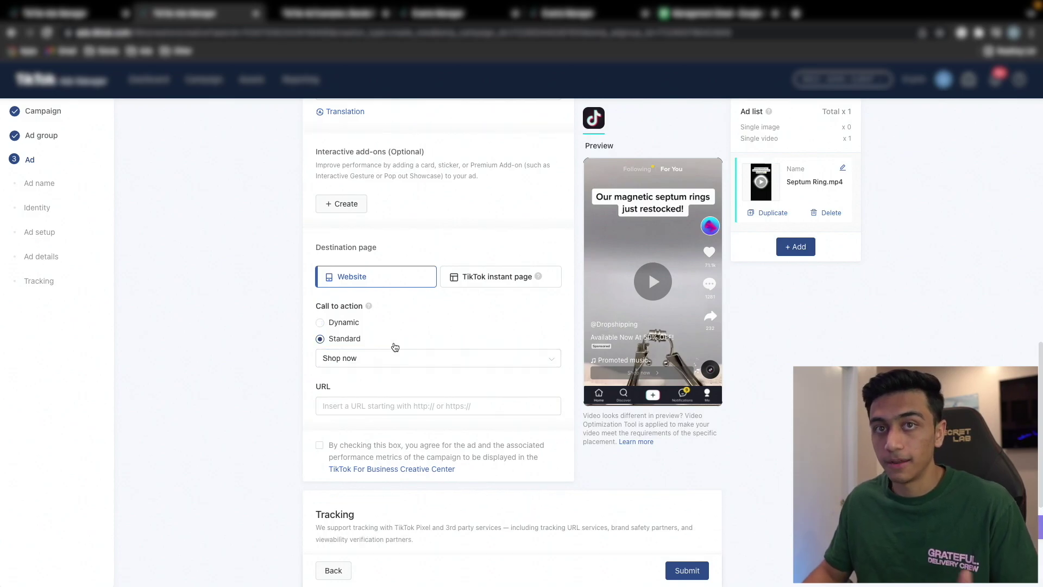
{"action": "left_click", "coordinate": [318, 406]}
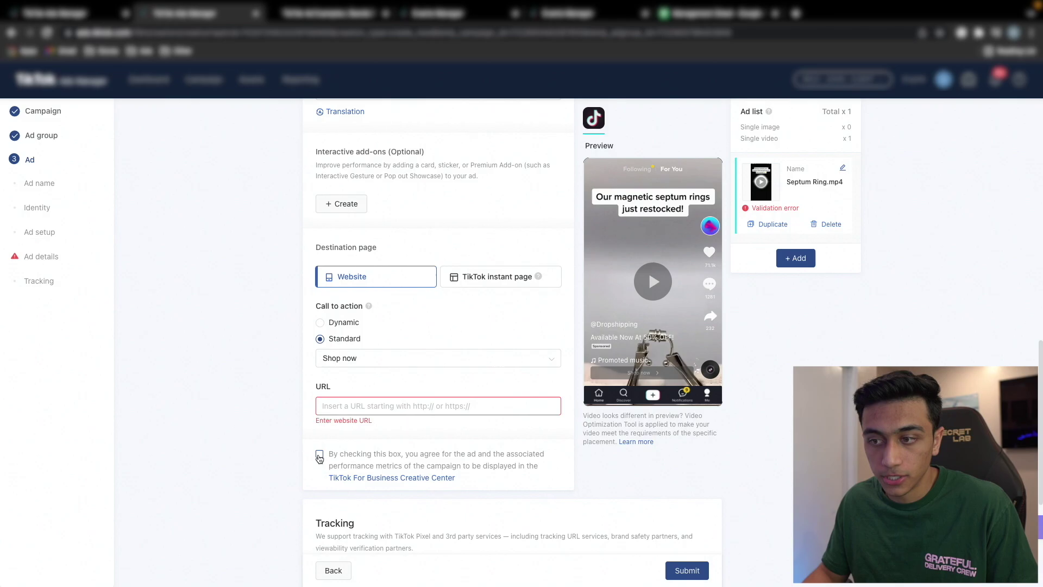
{"action": "scroll", "coordinate": [320, 458], "scroll_direction": "down", "scroll_amount": 1}
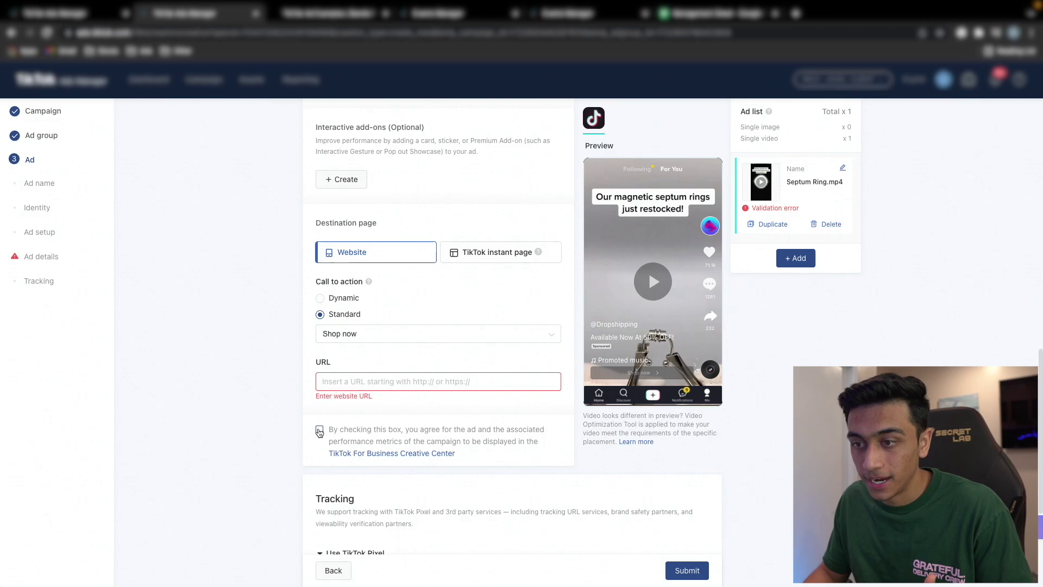
{"action": "scroll", "coordinate": [380, 451], "scroll_direction": "down", "scroll_amount": 4}
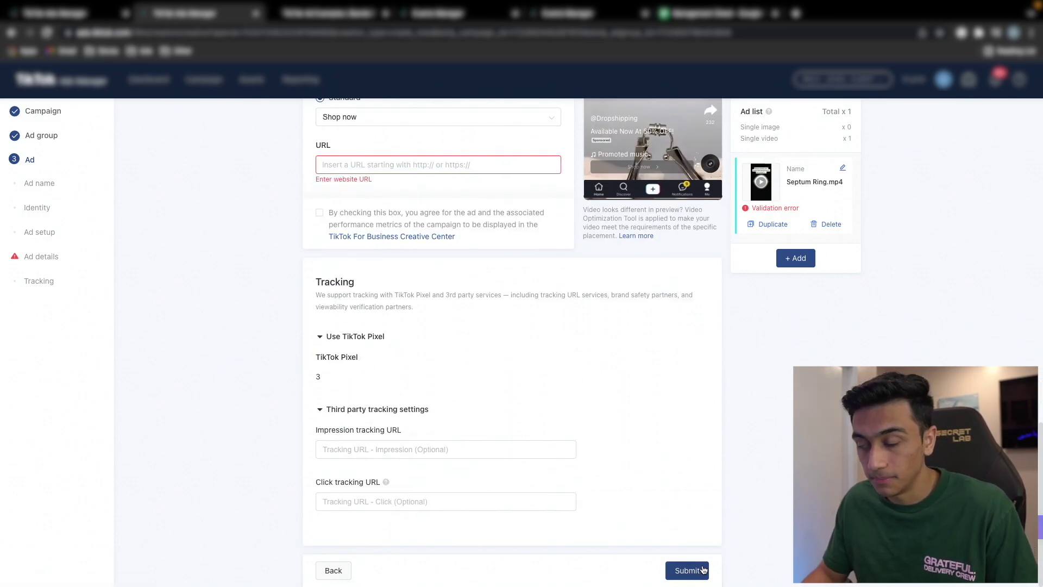
Submit the ad, then copy the Broad ad group four times (Broad-1 to Broad-4)
{"action": "left_click", "coordinate": [688, 570]}
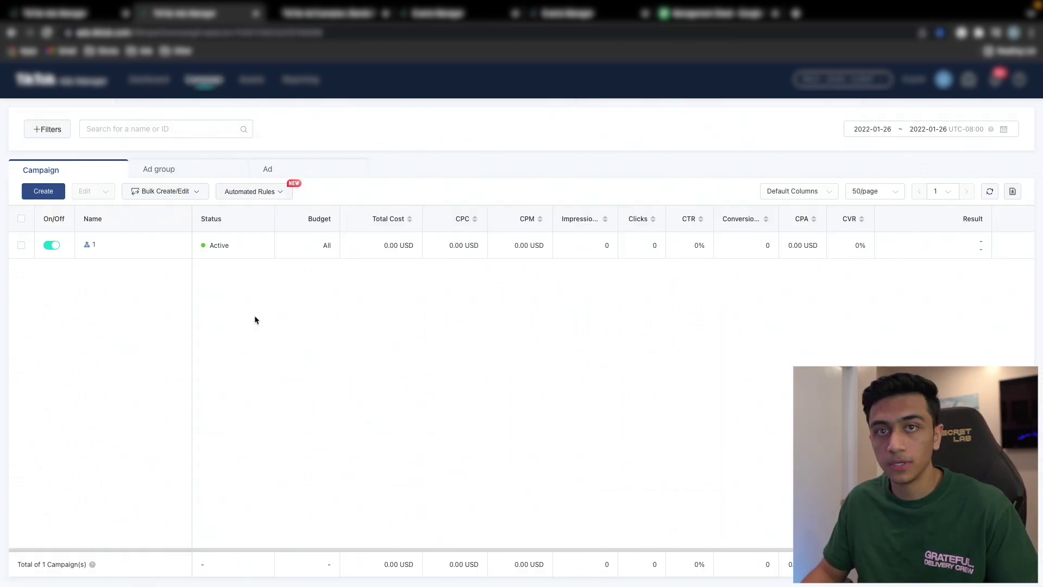
{"action": "left_click", "coordinate": [95, 241]}
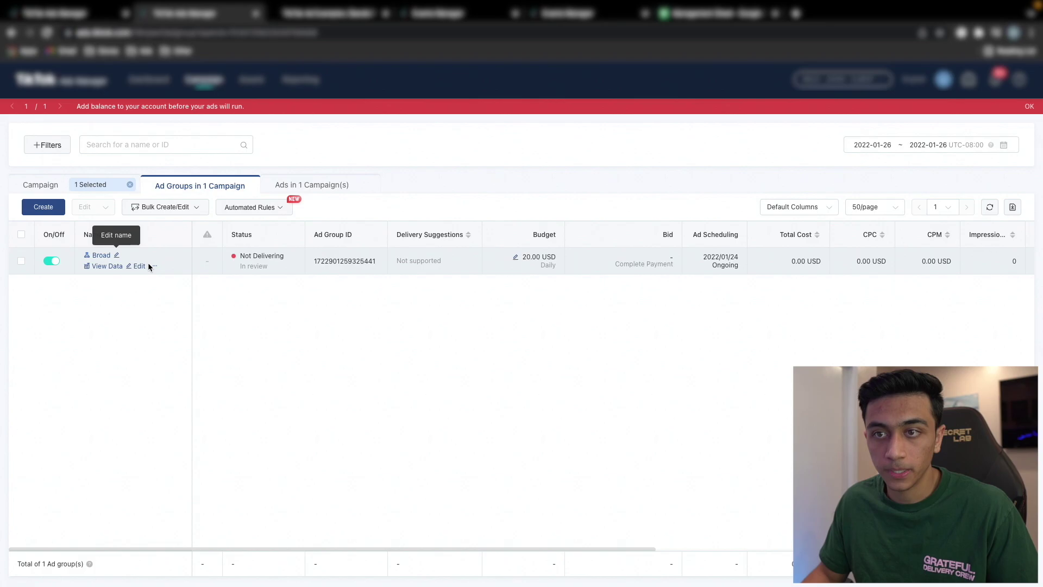
{"action": "mouse_move", "coordinate": [154, 269]}
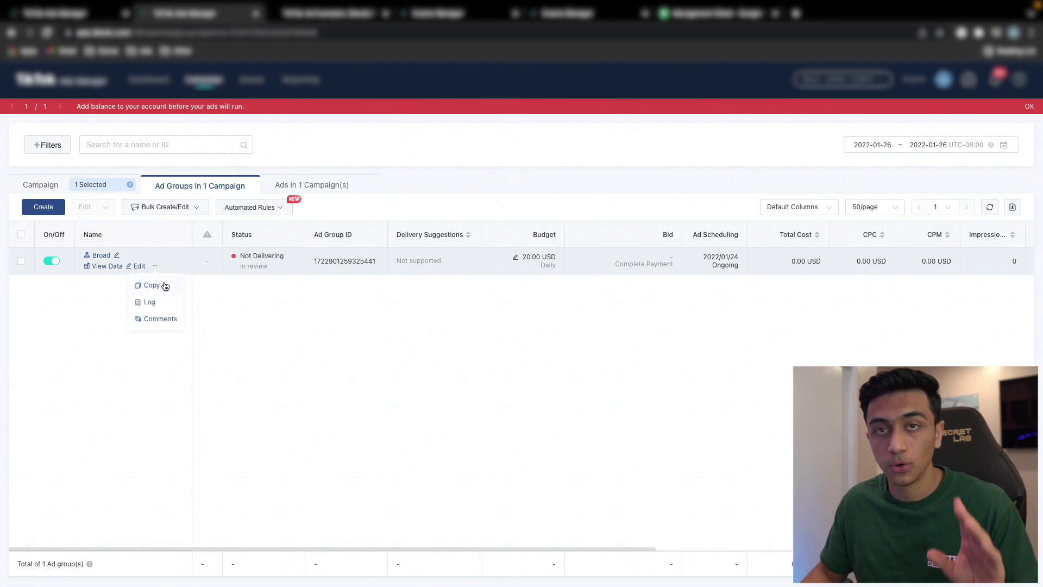
{"action": "left_click", "coordinate": [152, 286]}
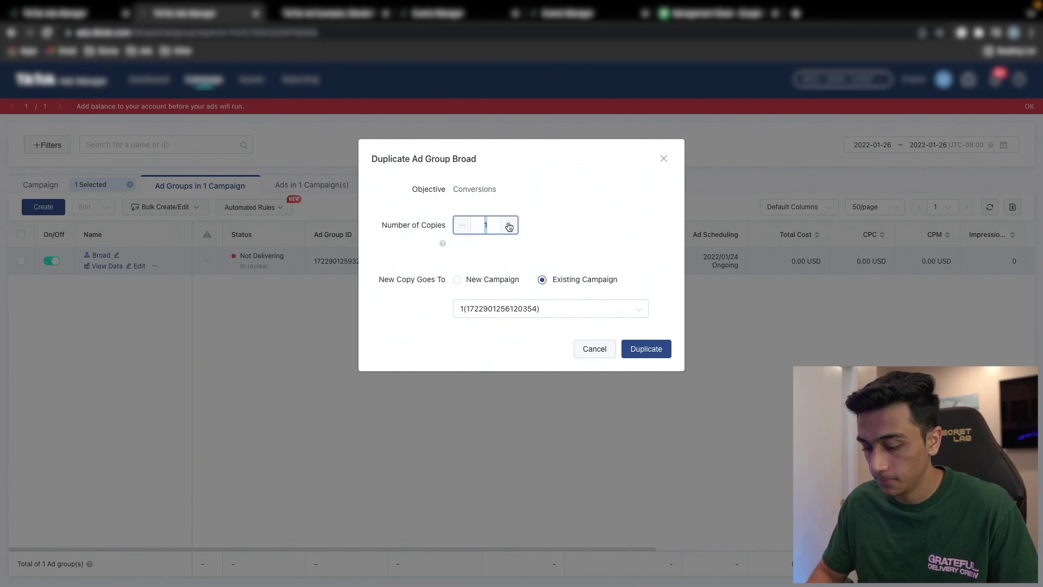
{"action": "left_click", "coordinate": [637, 348]}
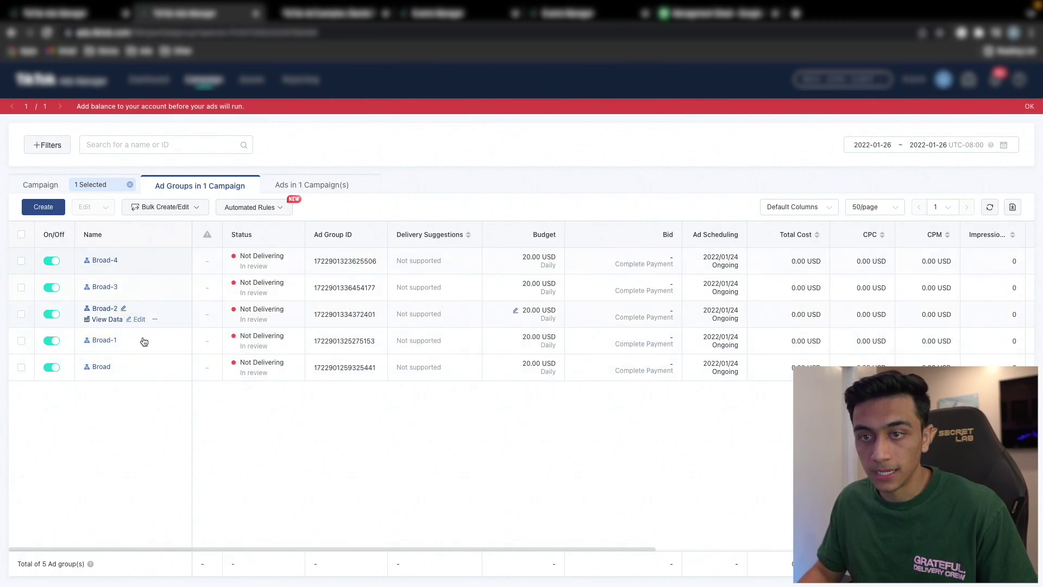
Inspect Broad-1's Interests & Behaviors targeting unchanged, then view its single ad, Ad1
{"action": "left_click", "coordinate": [140, 346]}
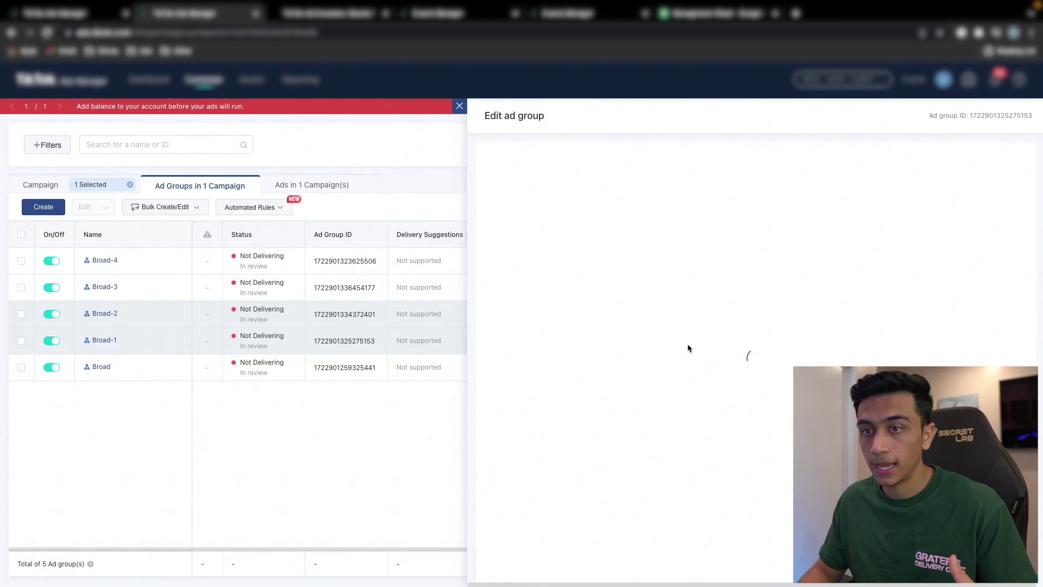
{"action": "scroll", "coordinate": [686, 348], "scroll_direction": "down", "scroll_amount": 15}
{"action": "scroll", "coordinate": [687, 343], "scroll_direction": "down", "scroll_amount": 10}
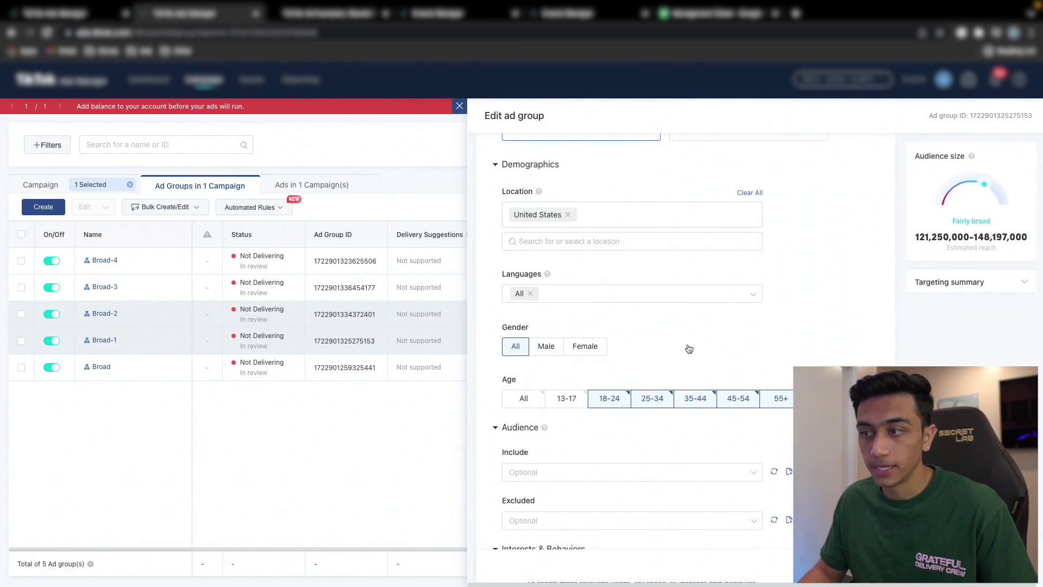
{"action": "scroll", "coordinate": [820, 228], "scroll_direction": "up", "scroll_amount": 1}
{"action": "left_click", "coordinate": [538, 235]}
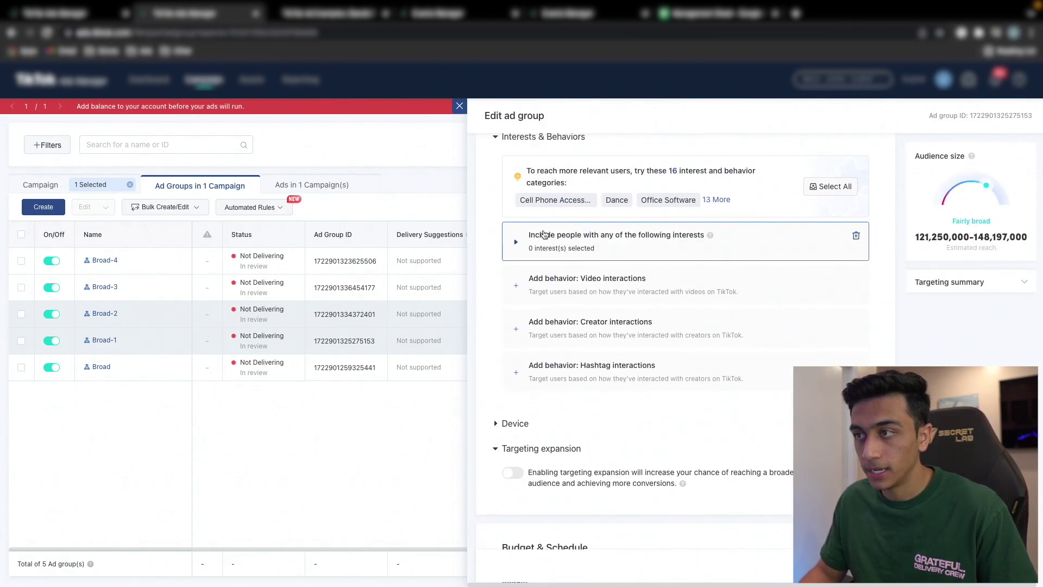
{"action": "left_click", "coordinate": [598, 299]}
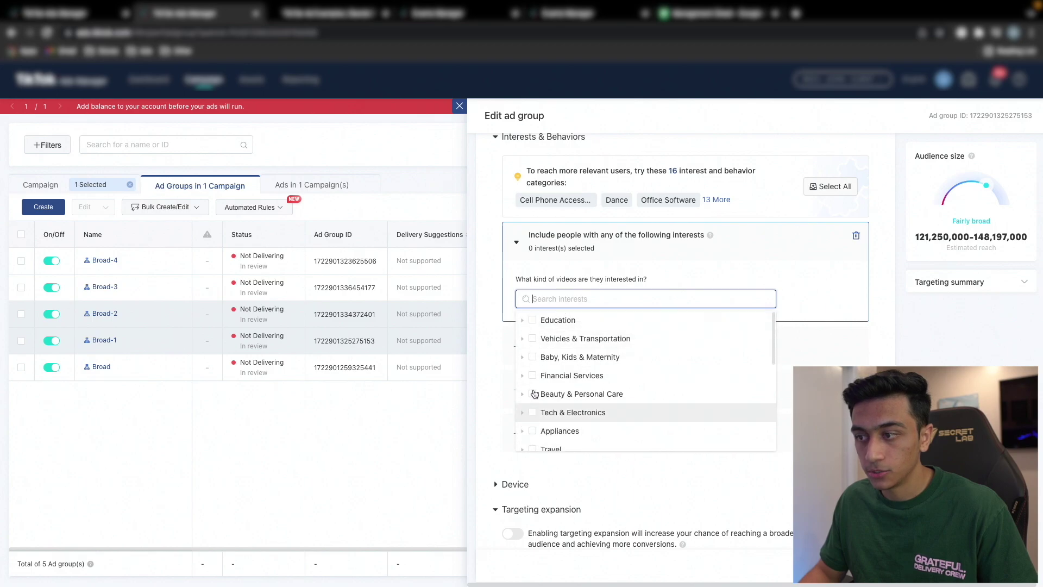
{"action": "scroll", "coordinate": [539, 381], "scroll_direction": "down", "scroll_amount": 5}
{"action": "left_click", "coordinate": [460, 106]}
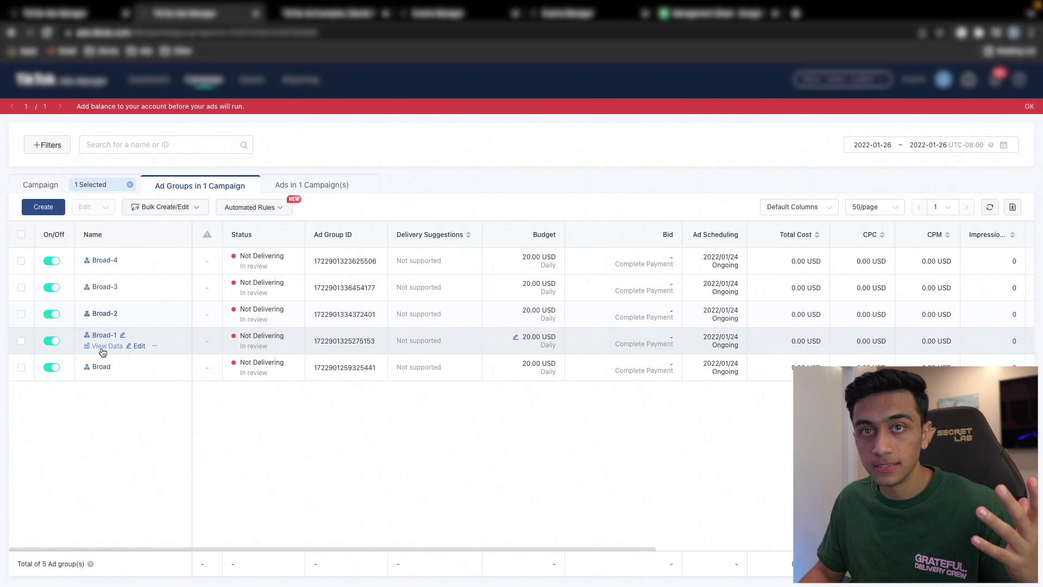
{"action": "left_click", "coordinate": [105, 336]}
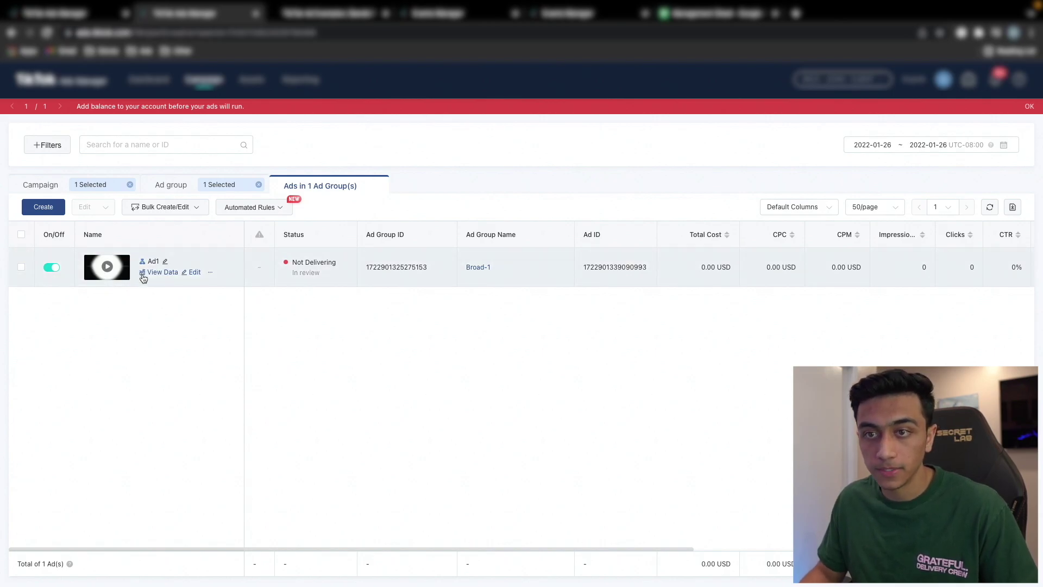
Clear the Broad-1 filter to list all five 20.00 USD daily ad groups
{"action": "left_click", "coordinate": [171, 185]}
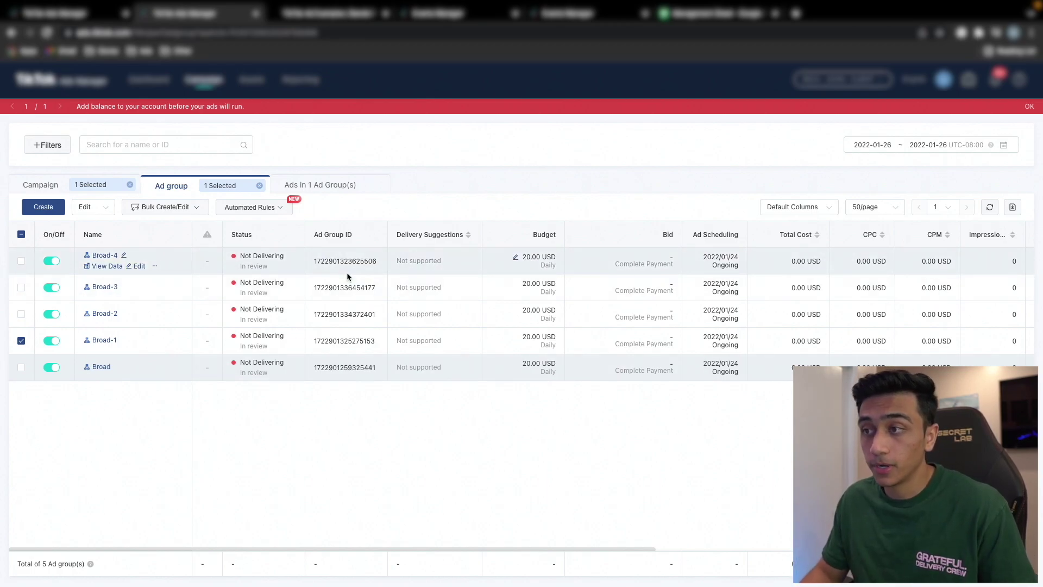
{"action": "left_click", "coordinate": [21, 340]}
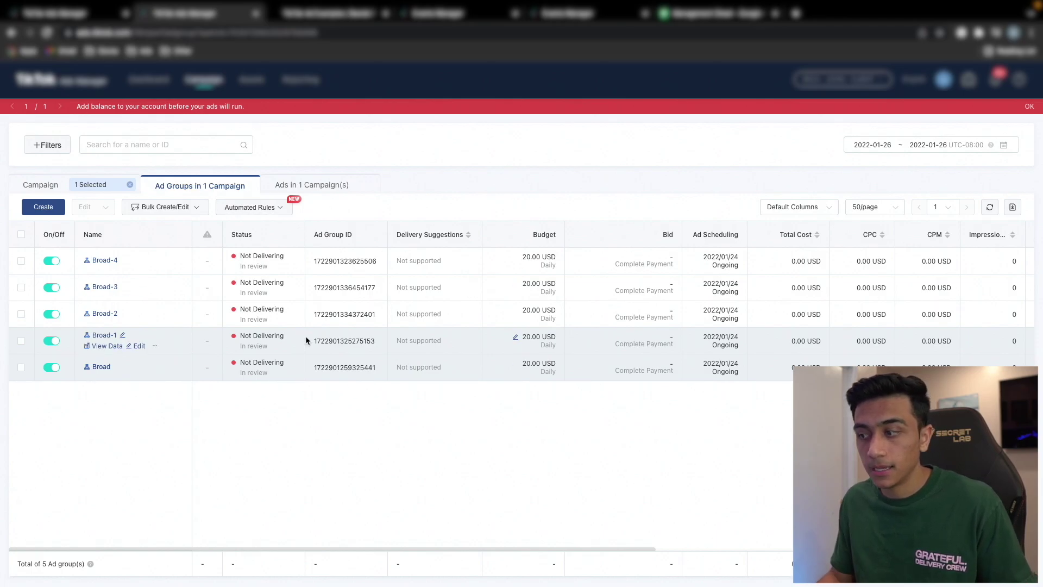
{"action": "scroll", "coordinate": [634, 312], "scroll_direction": "right", "scroll_amount": 10}
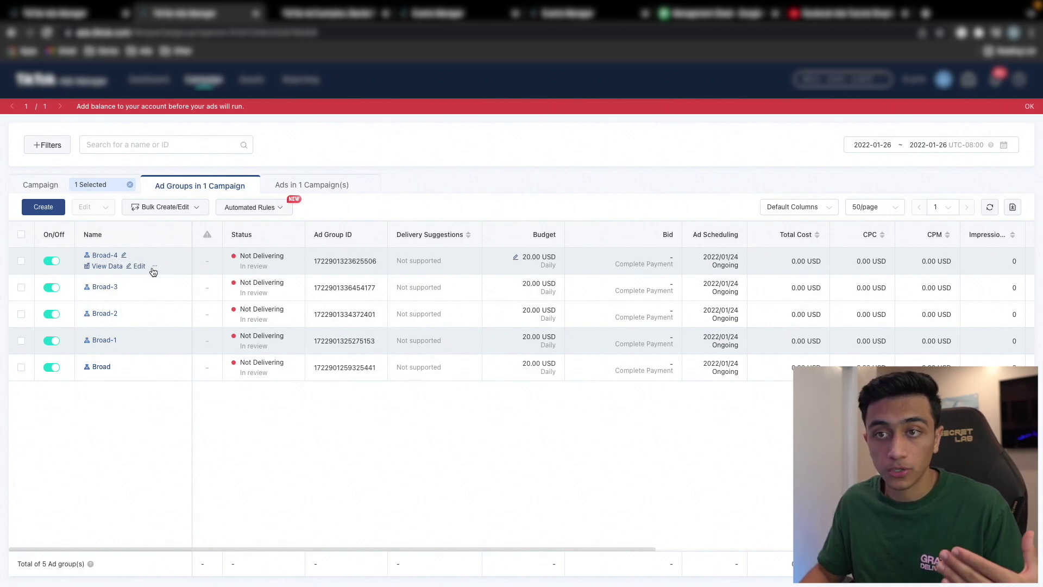
Copy Broad-4 five times (Broad-4-1 to Broad-4-5), then submit and confirm the duplicates
{"action": "mouse_move", "coordinate": [156, 271]}
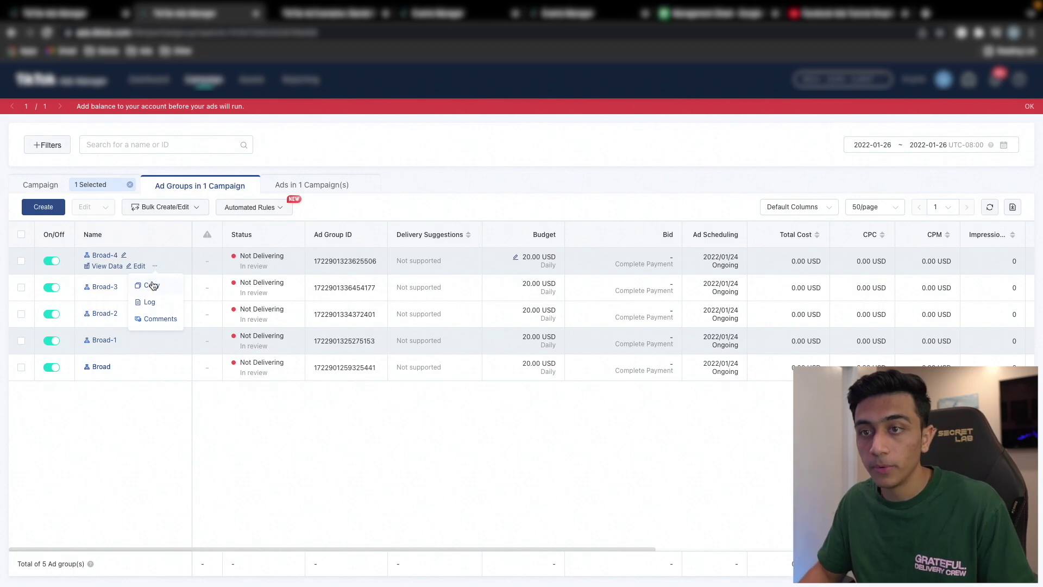
{"action": "left_click", "coordinate": [152, 285]}
{"action": "double_click", "coordinate": [494, 228]}
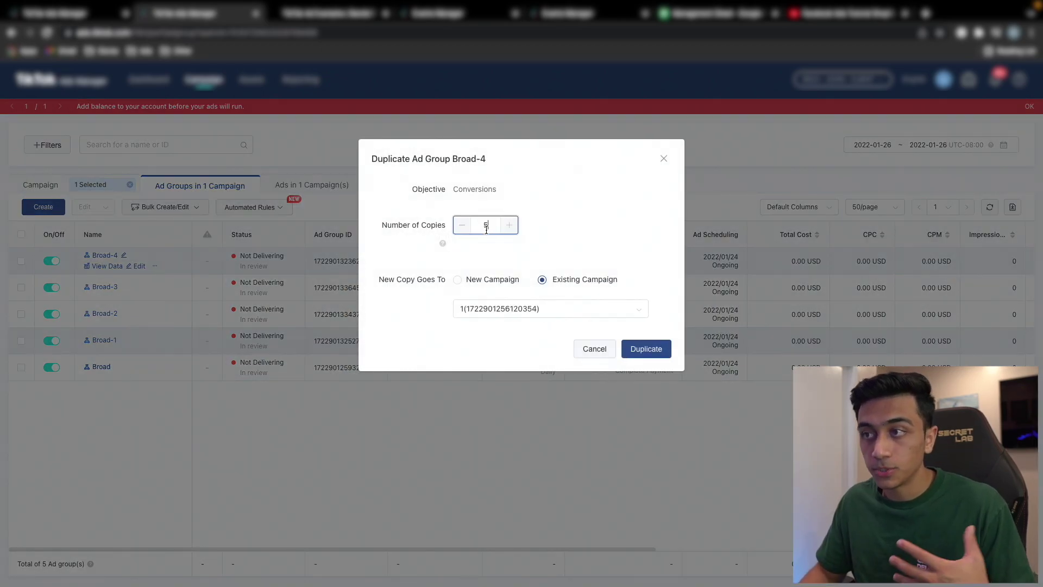
{"action": "type", "text": "5"}
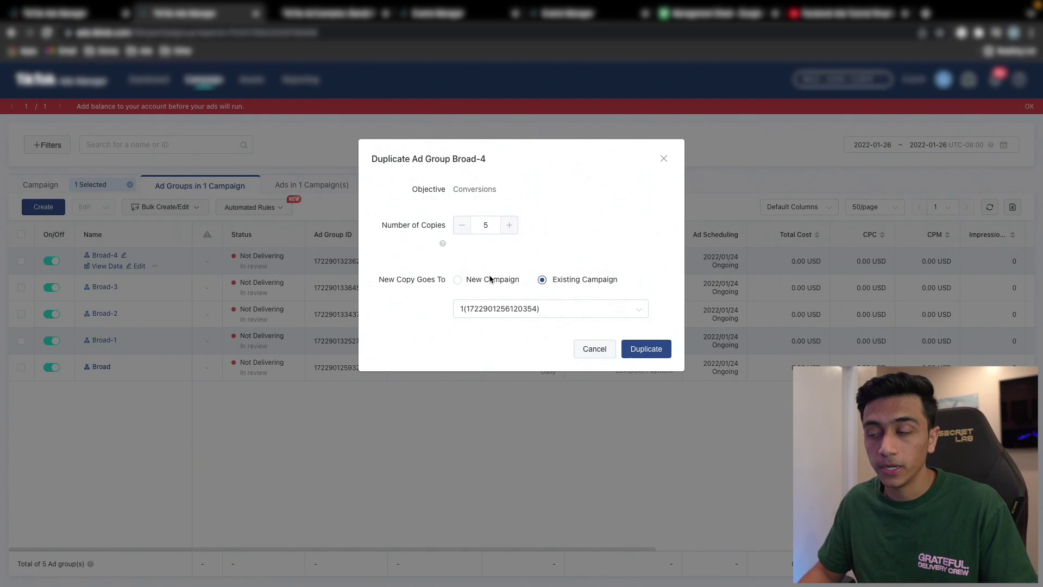
{"action": "left_click", "coordinate": [646, 349]}
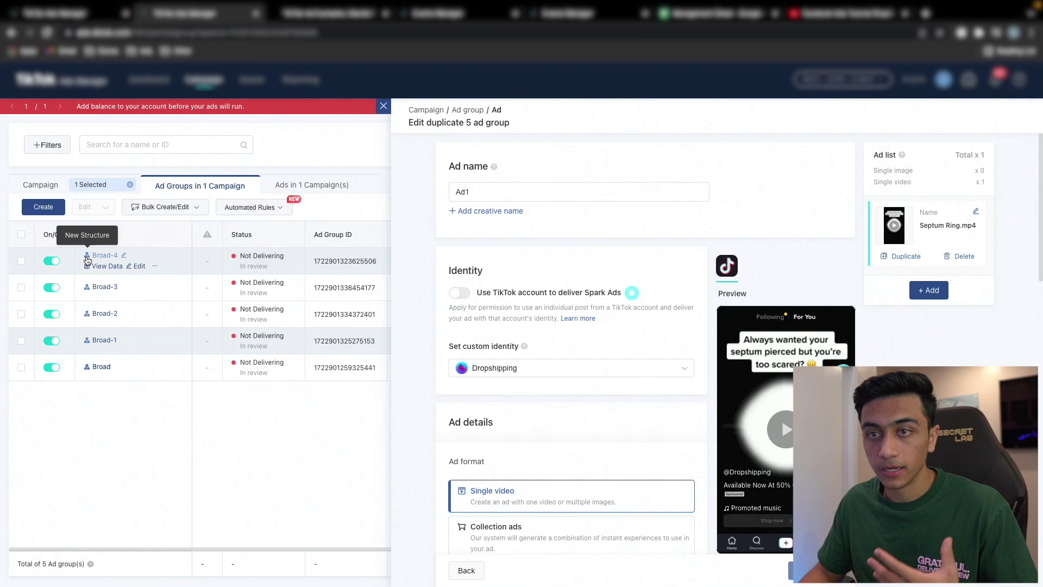
{"action": "left_click", "coordinate": [790, 570]}
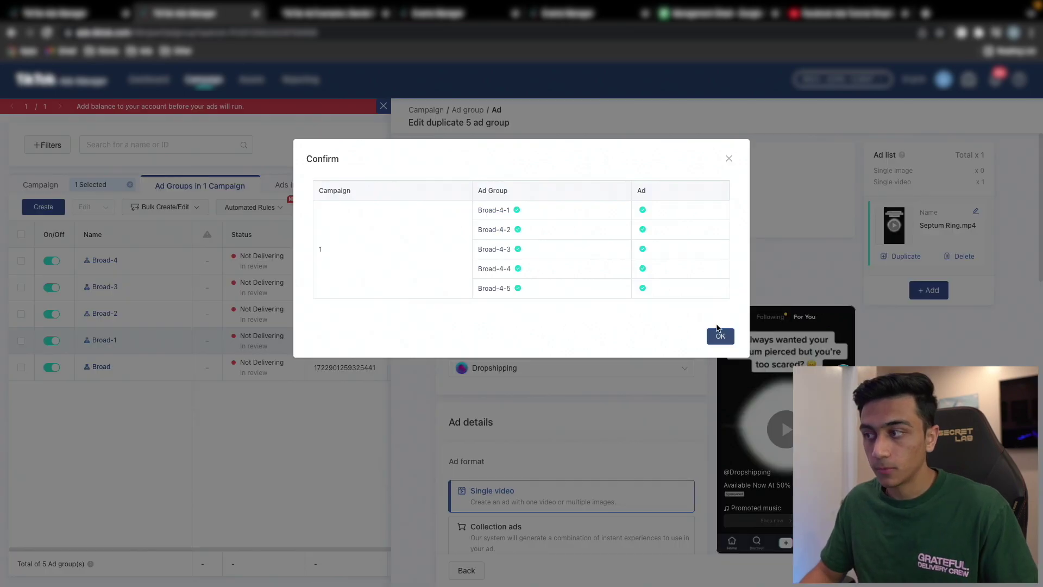
{"action": "left_click", "coordinate": [719, 334]}
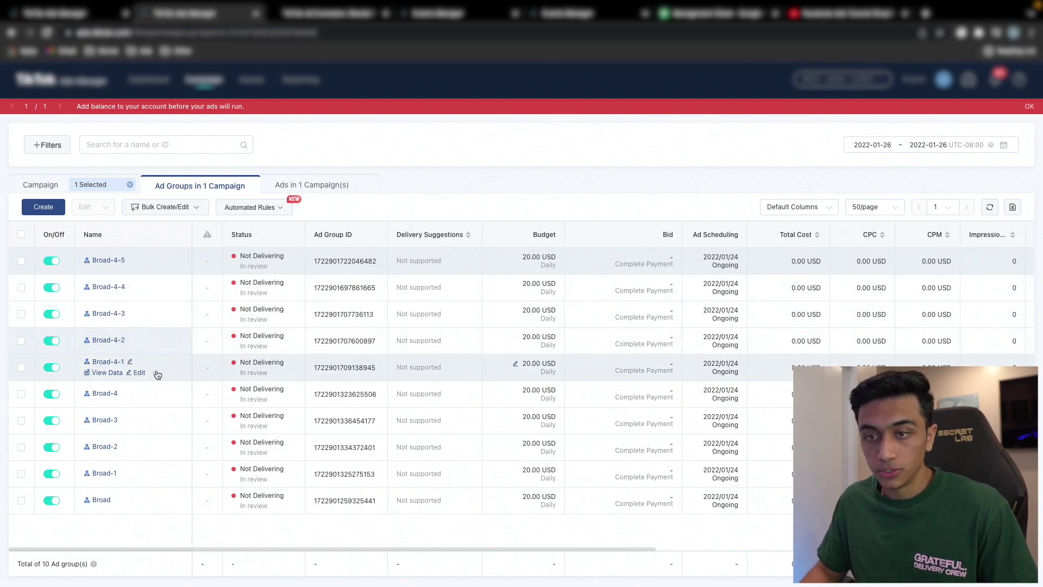
{"action": "mouse_move", "coordinate": [155, 372]}
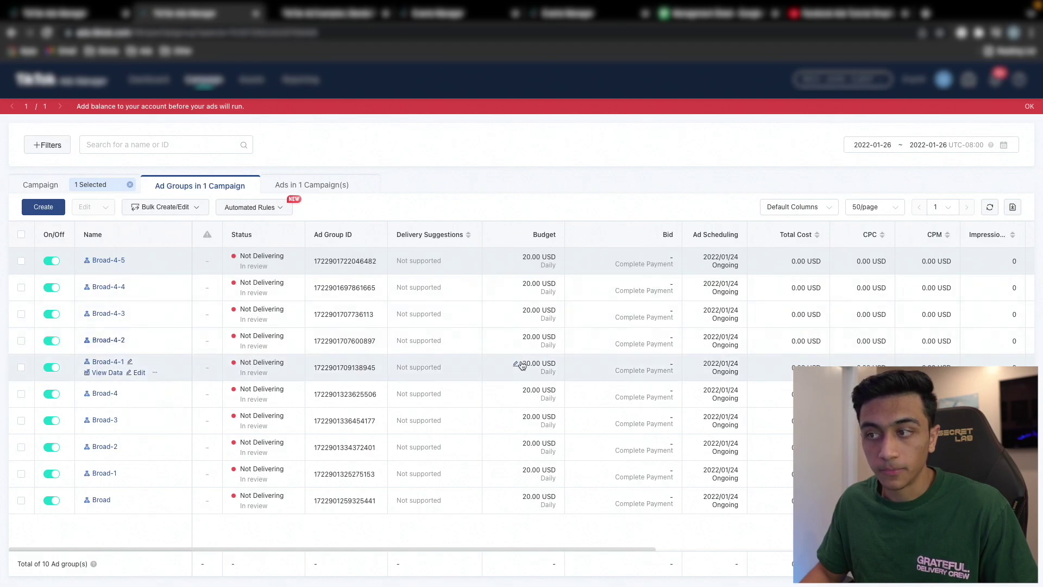